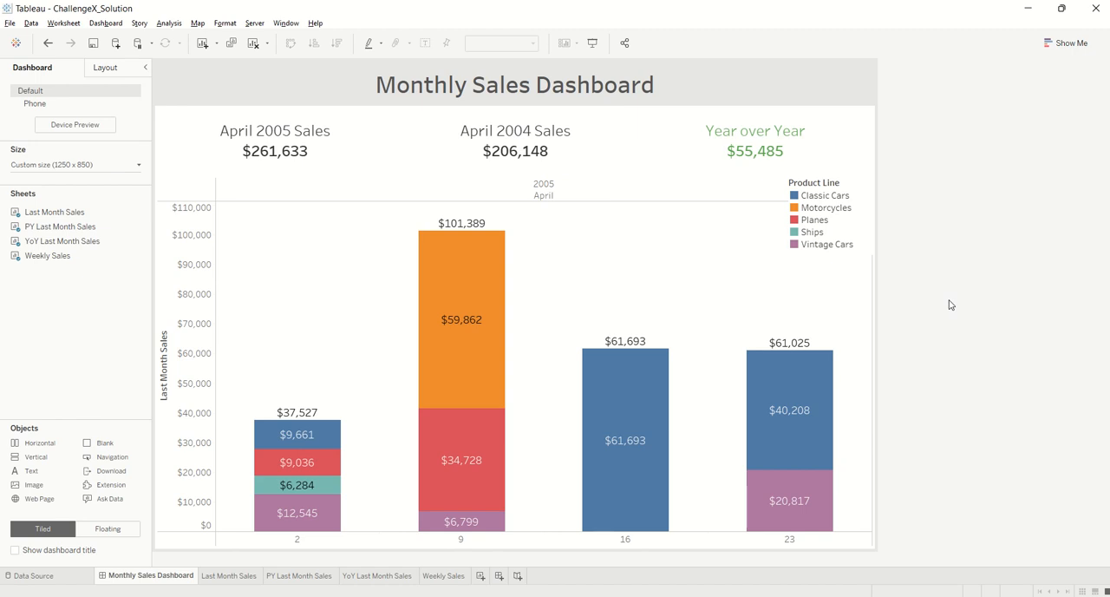
Open the Last Month Sales sheet and examine the Beg of Last Month formula, including its DATETRUNC, 'month' and DATE parts
{"action": "left_click", "coordinate": [229, 575]}
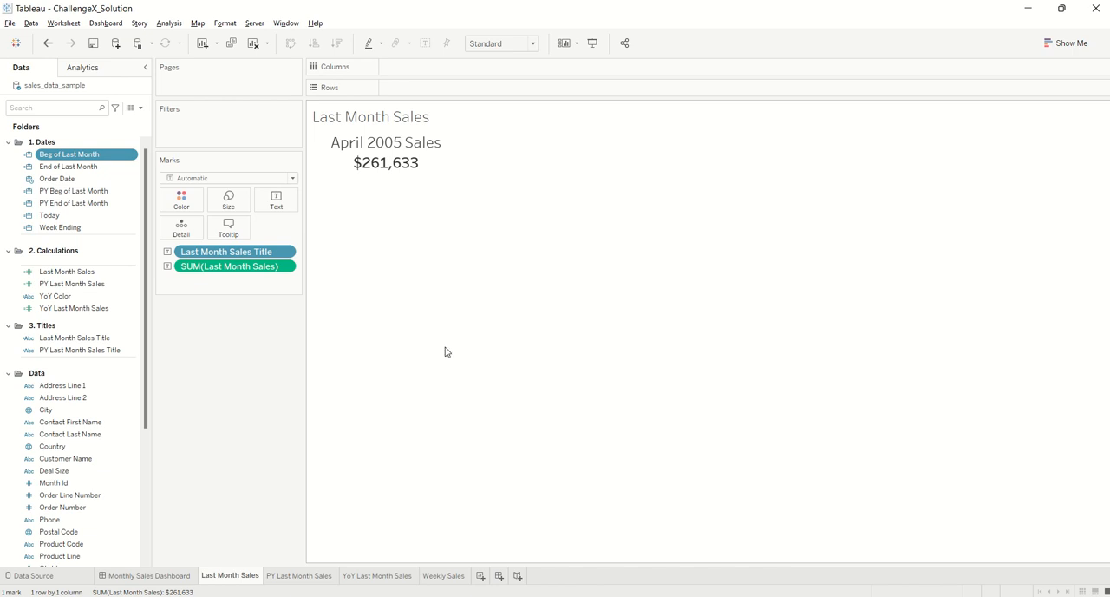
{"action": "left_click", "coordinate": [110, 166]}
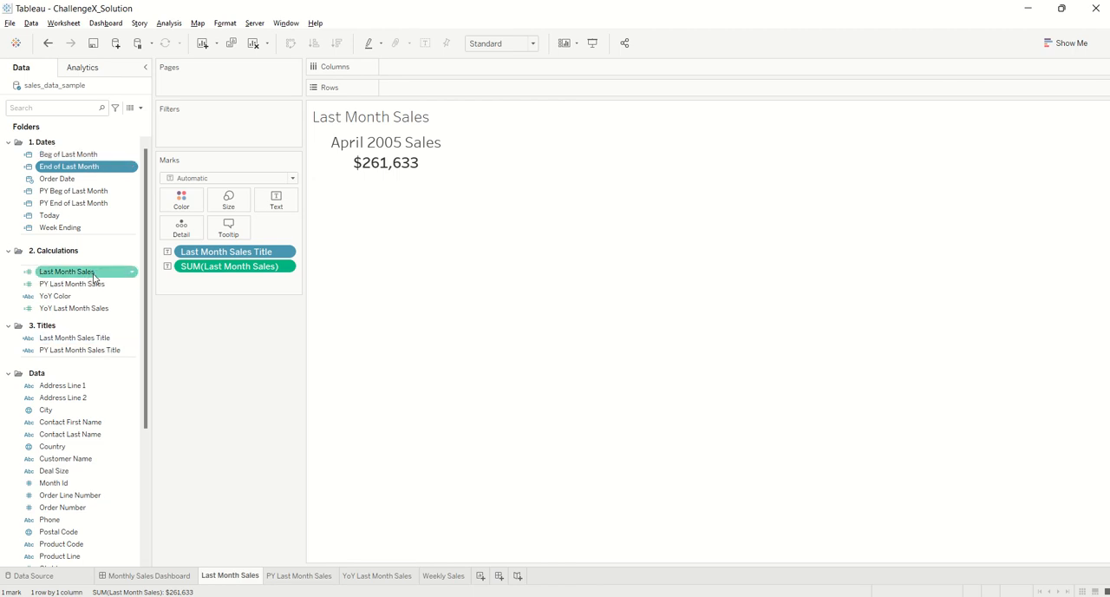
{"action": "right_click", "coordinate": [85, 154]}
{"action": "left_click", "coordinate": [132, 229]}
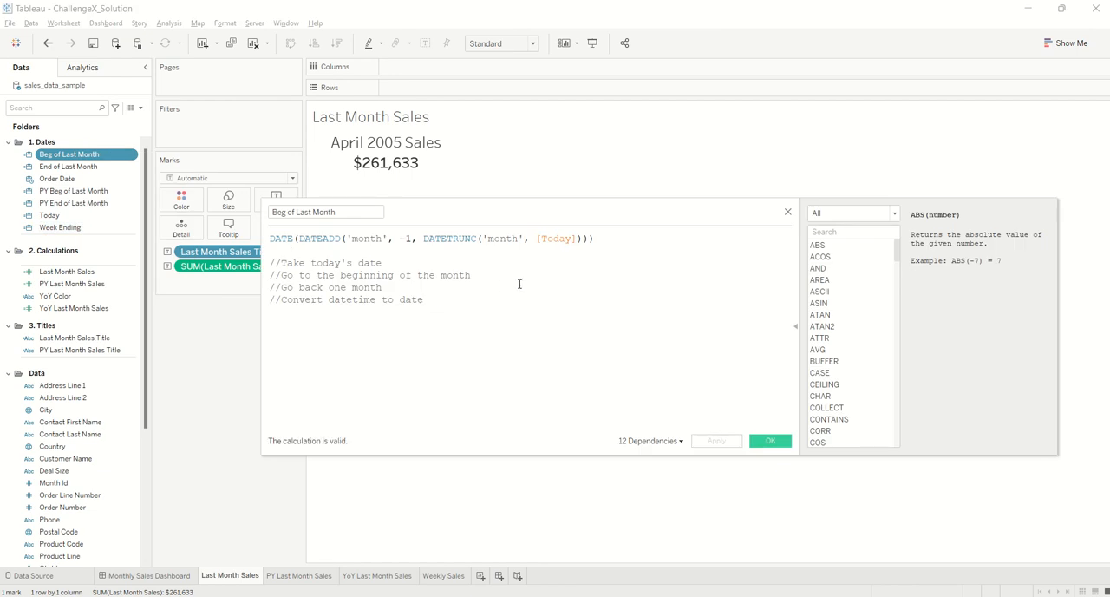
{"action": "left_click", "coordinate": [554, 238]}
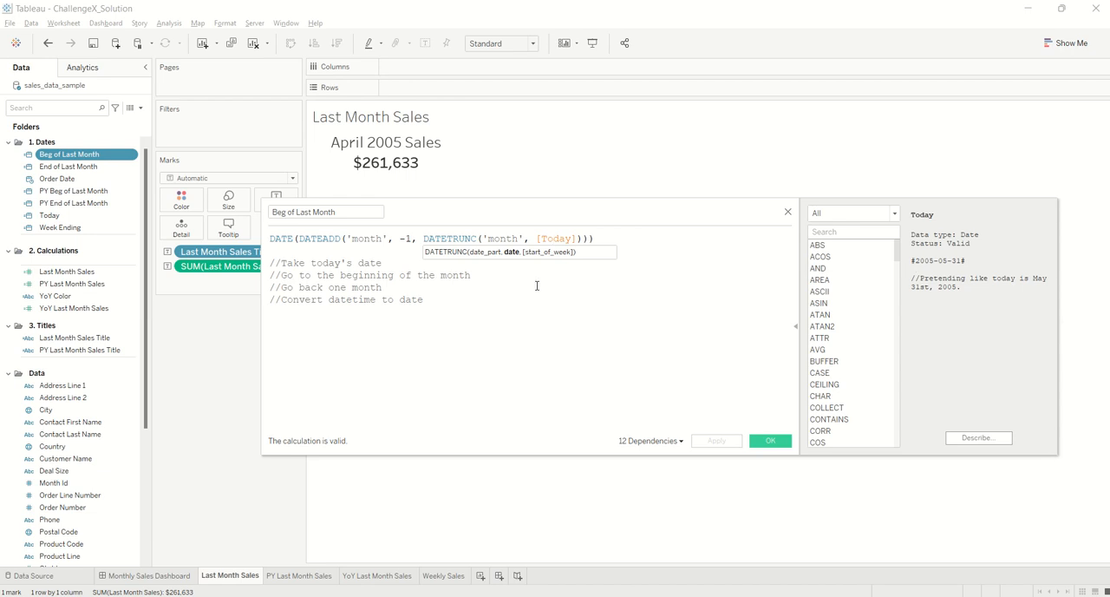
{"action": "left_click_drag", "start_coordinate": [424, 239], "coordinate": [478, 240]}
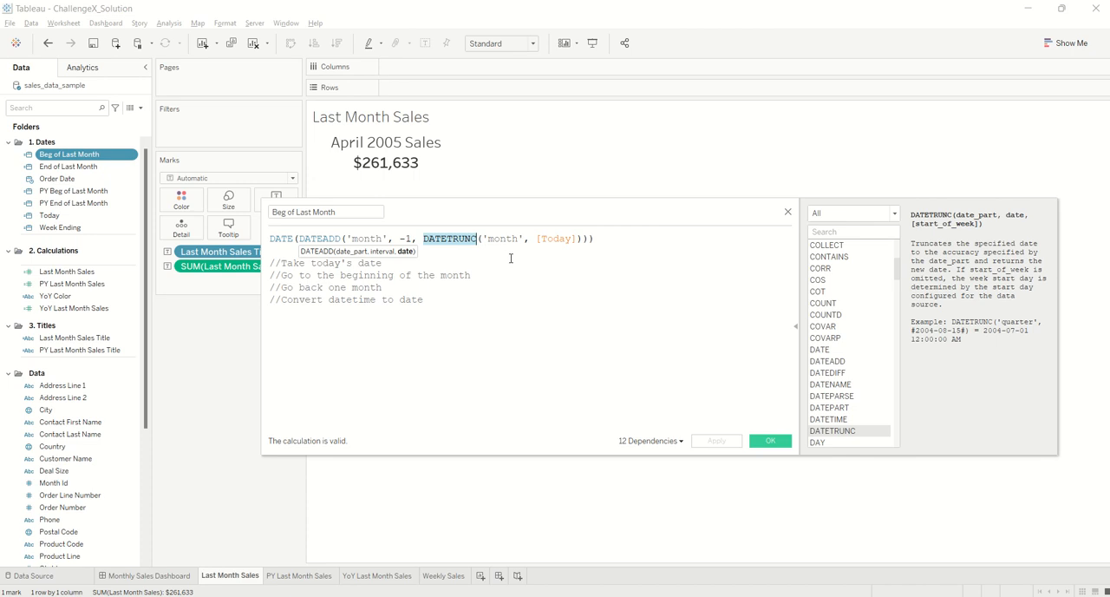
{"action": "left_click_drag", "start_coordinate": [489, 239], "coordinate": [522, 238]}
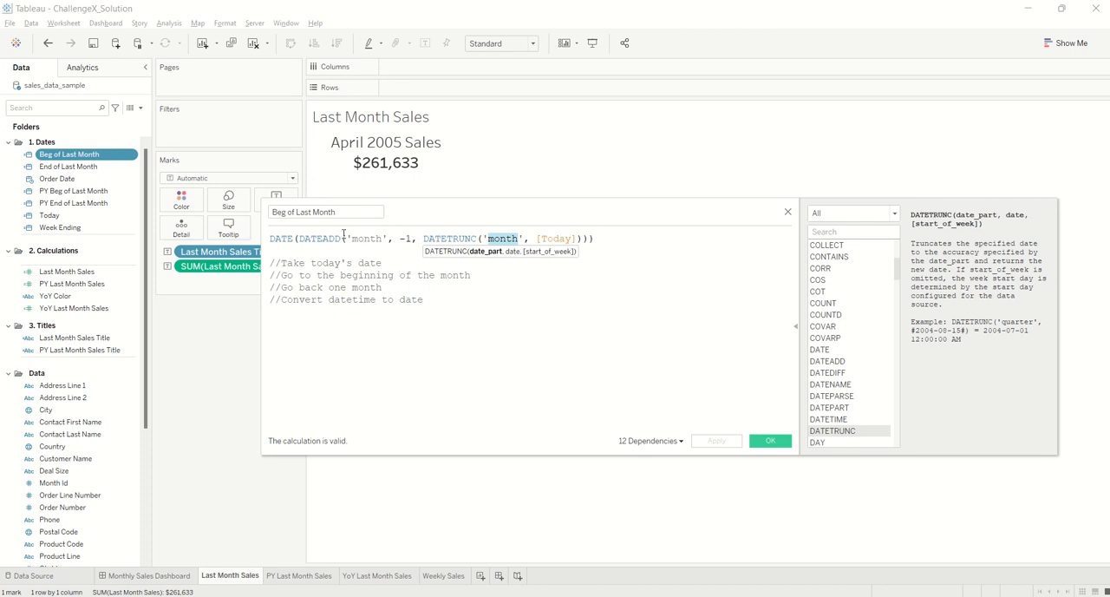
{"action": "left_click", "coordinate": [286, 237]}
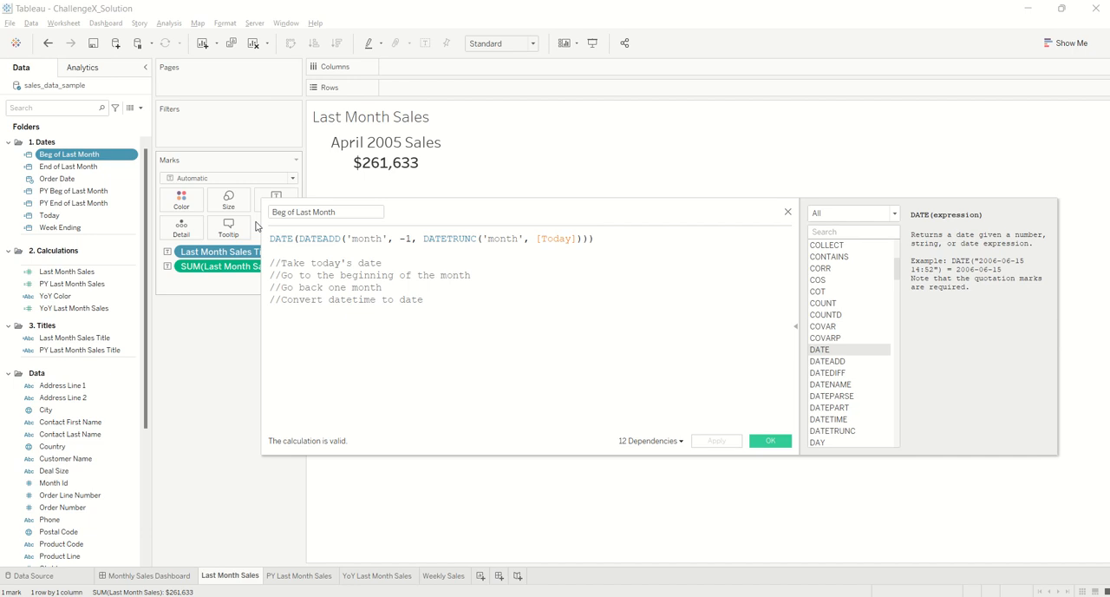
{"action": "left_click", "coordinate": [780, 442]}
Review the formula of the End of Last Month calculated field and close it without changes
{"action": "left_click", "coordinate": [70, 166]}
{"action": "right_click", "coordinate": [71, 166]}
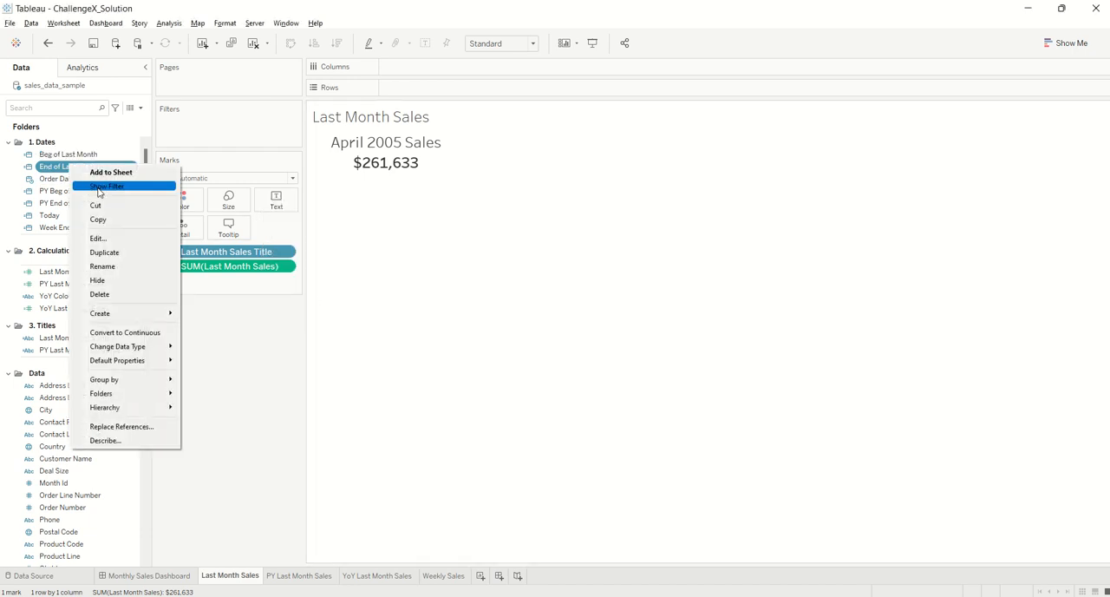
{"action": "left_click", "coordinate": [114, 239]}
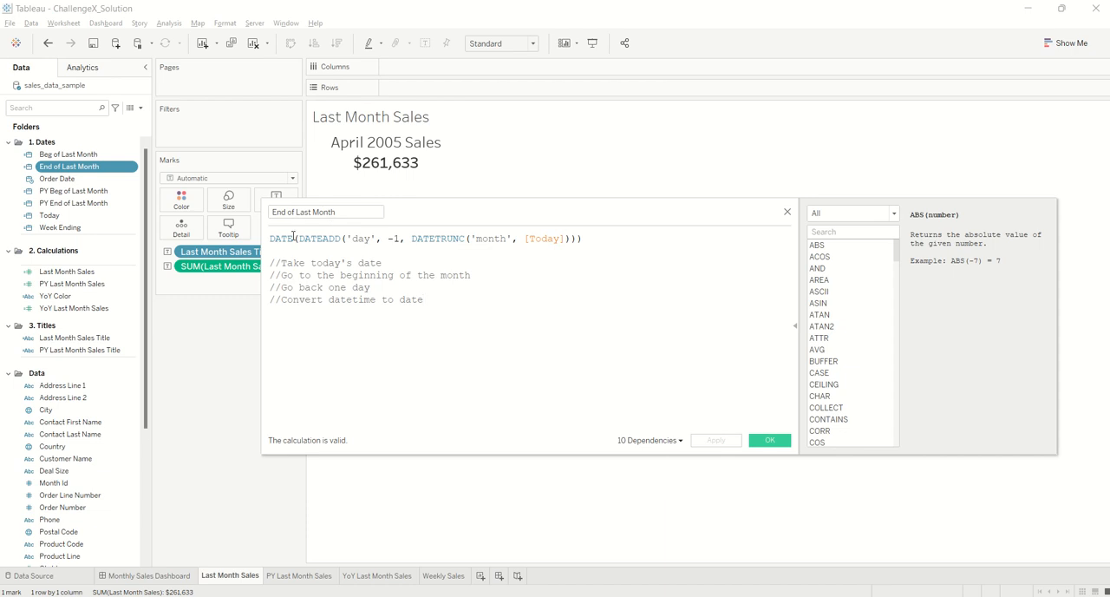
{"action": "left_click", "coordinate": [770, 441]}
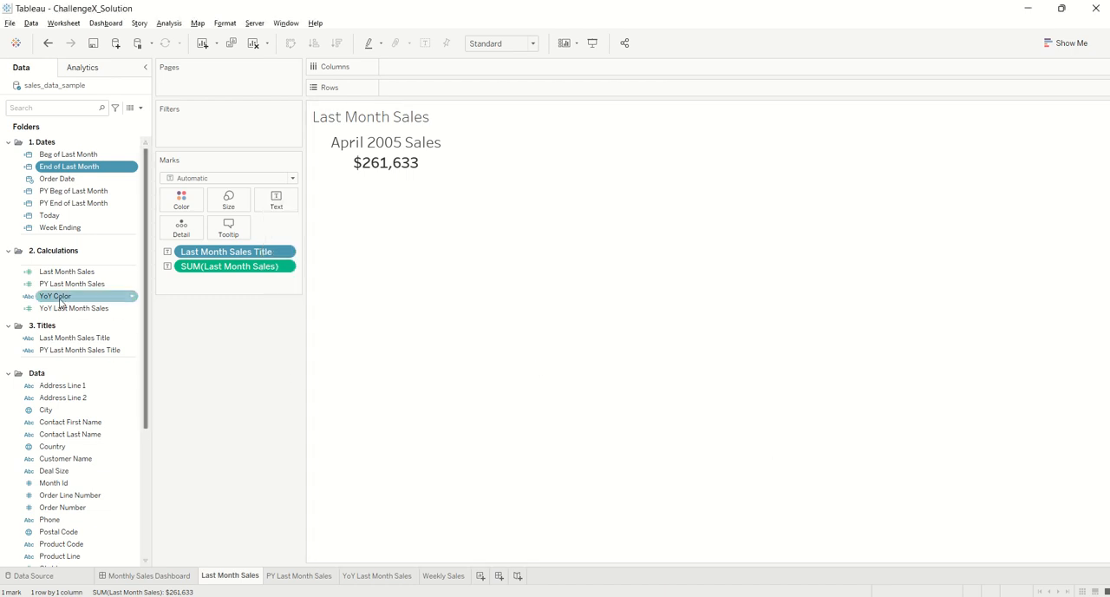
Review the IF formula of the Last Month Sales calculated field and close it without changes
{"action": "right_click", "coordinate": [77, 275]}
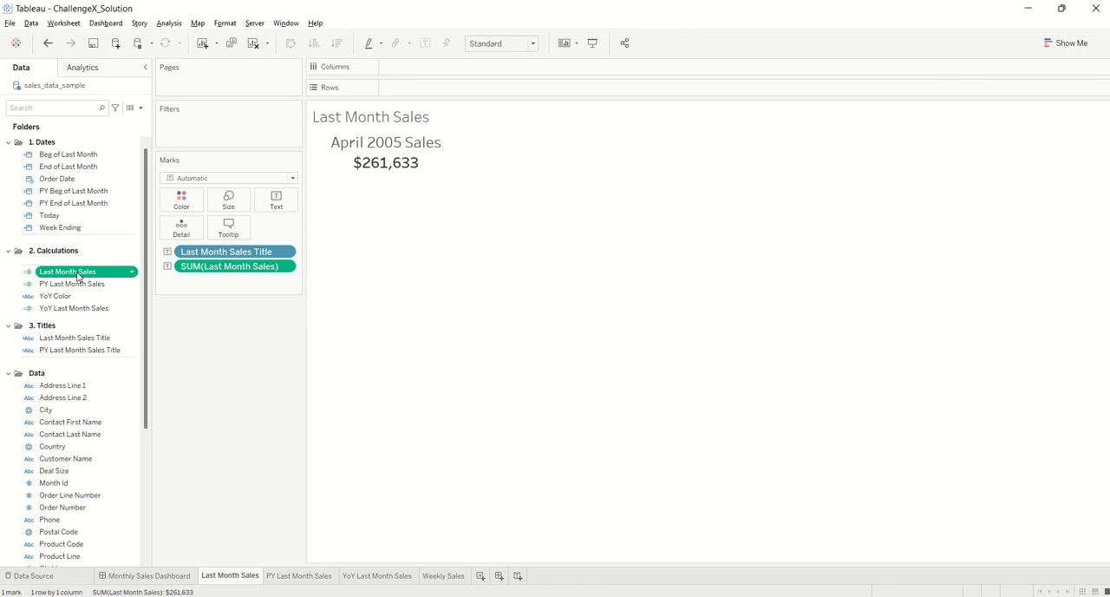
{"action": "left_click", "coordinate": [115, 351]}
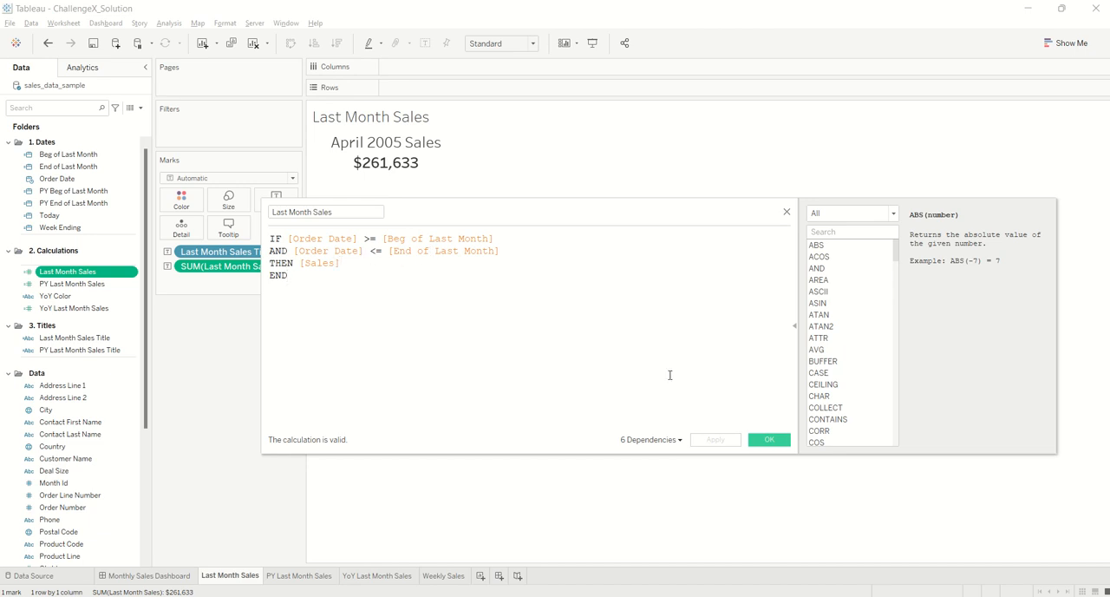
{"action": "left_click", "coordinate": [762, 440]}
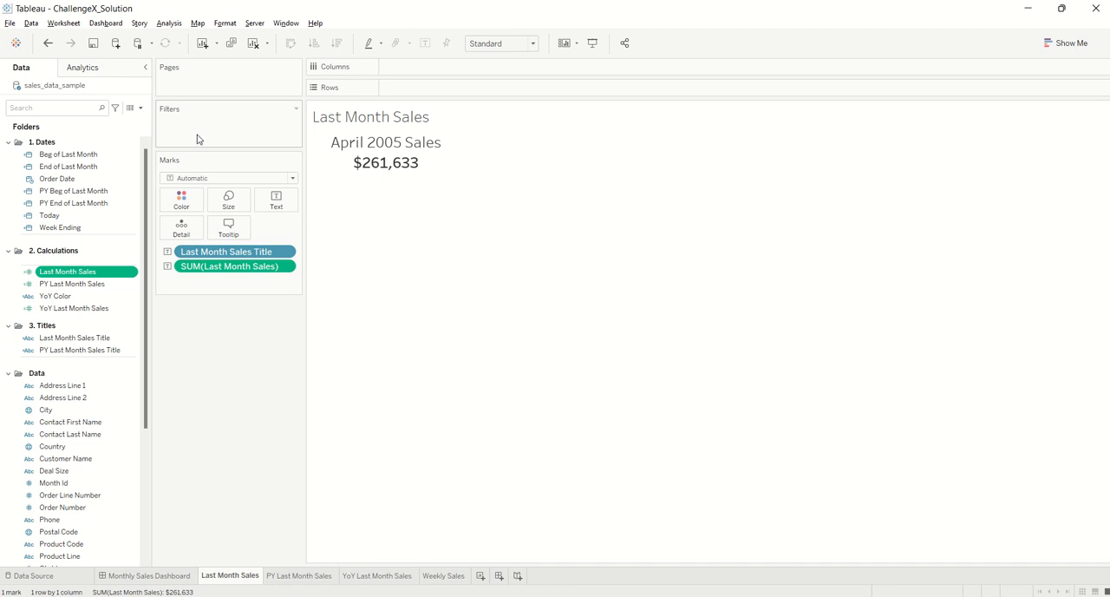
{"action": "left_click_drag", "start_coordinate": [82, 181], "coordinate": [216, 133]}
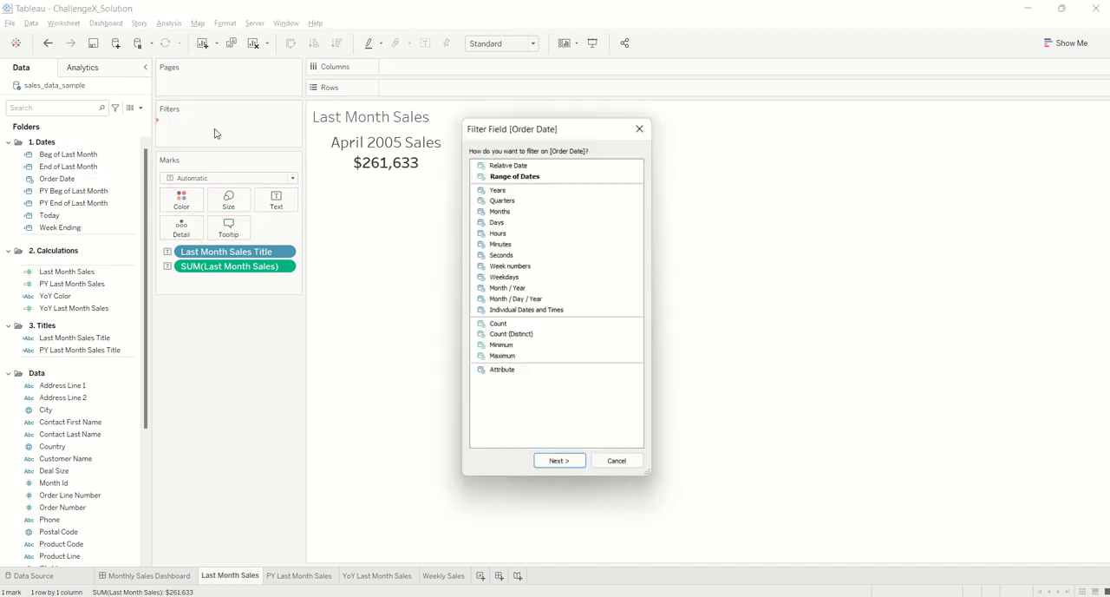
{"action": "double_click", "coordinate": [528, 166]}
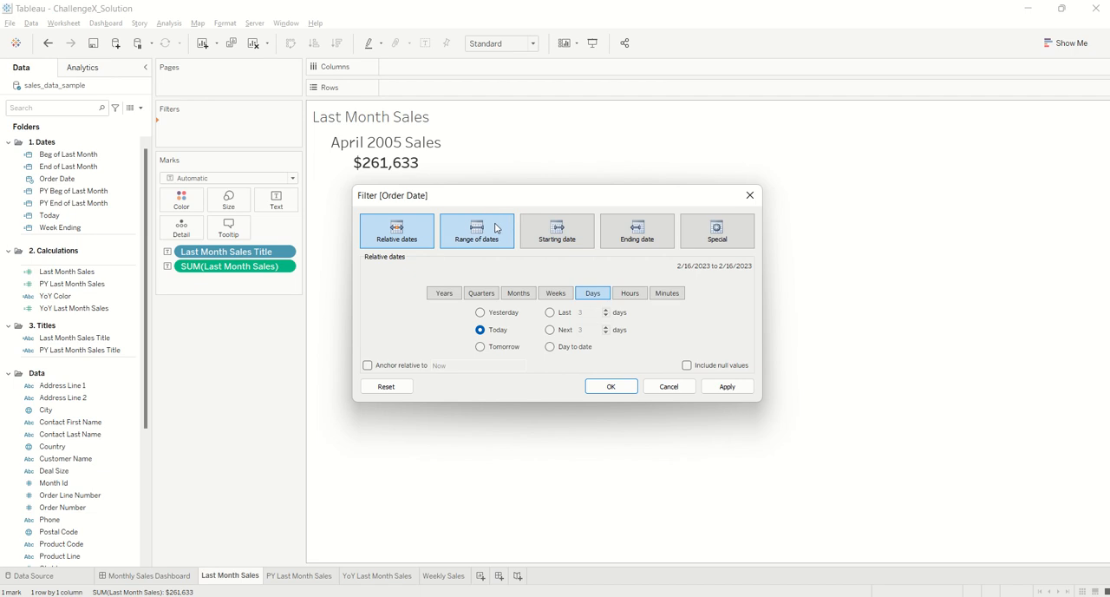
{"action": "left_click", "coordinate": [514, 297]}
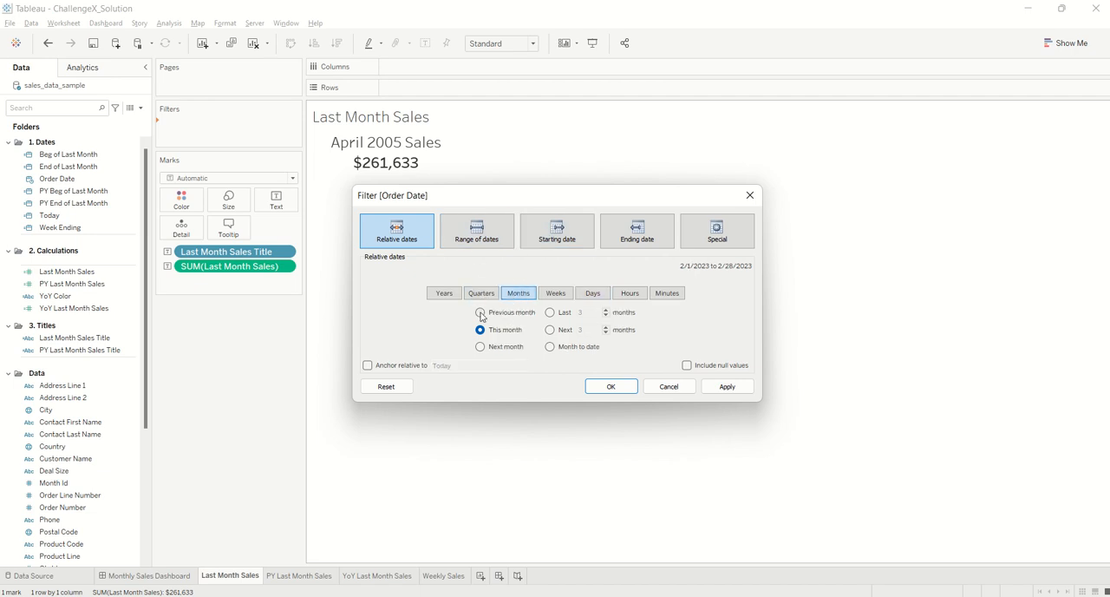
{"action": "left_click", "coordinate": [480, 313]}
{"action": "left_click", "coordinate": [750, 201]}
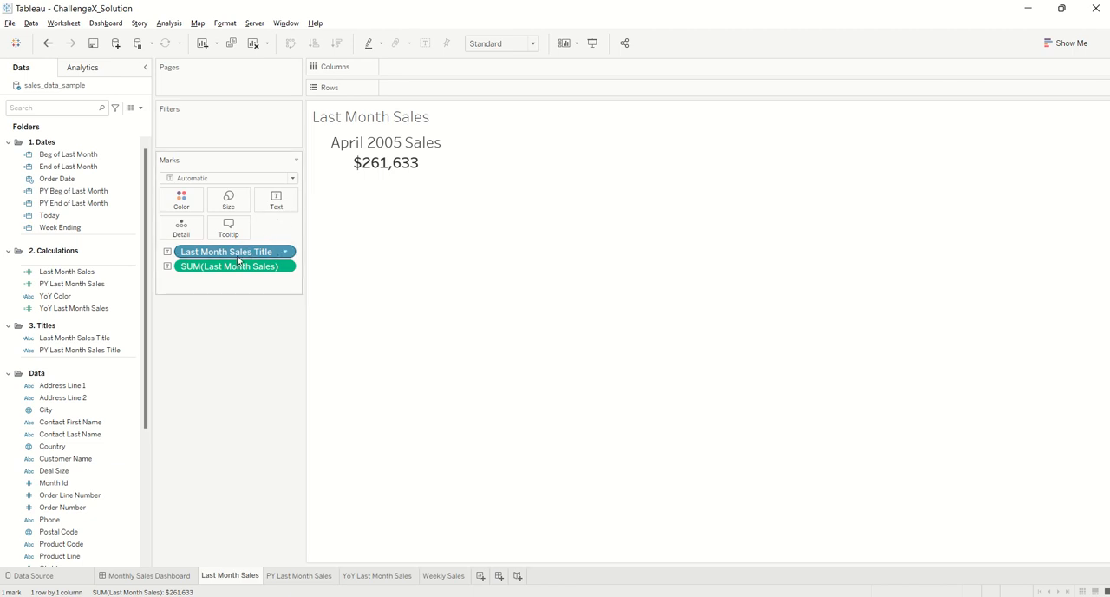
Read the full Last Month Sales Title formula from start to end and close it without changes
{"action": "right_click", "coordinate": [101, 338]}
{"action": "left_click", "coordinate": [139, 105]}
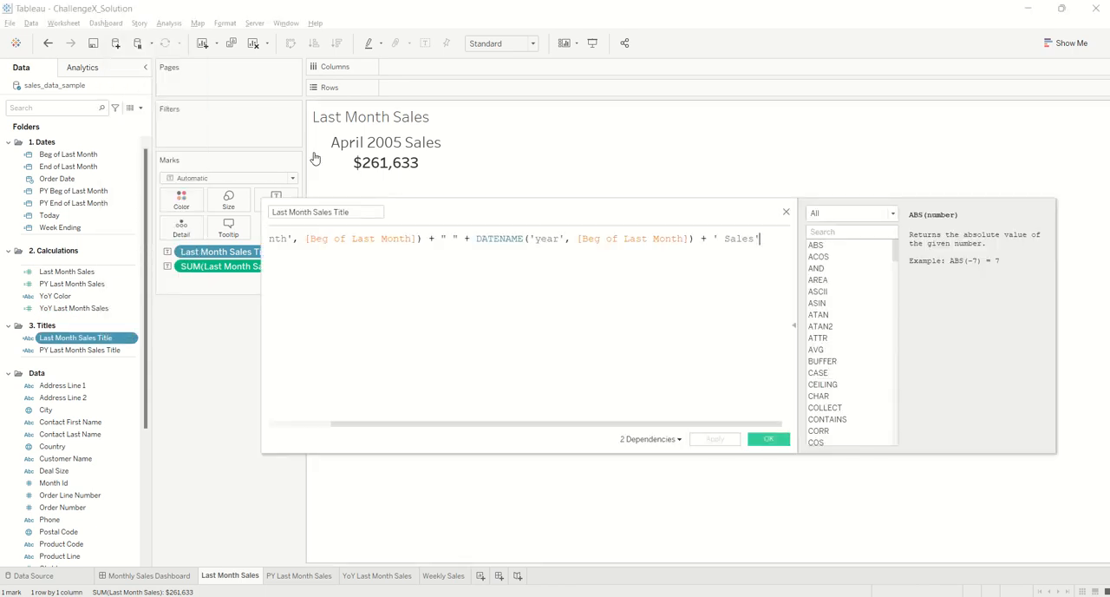
{"action": "left_click_drag", "start_coordinate": [426, 424], "coordinate": [337, 424]}
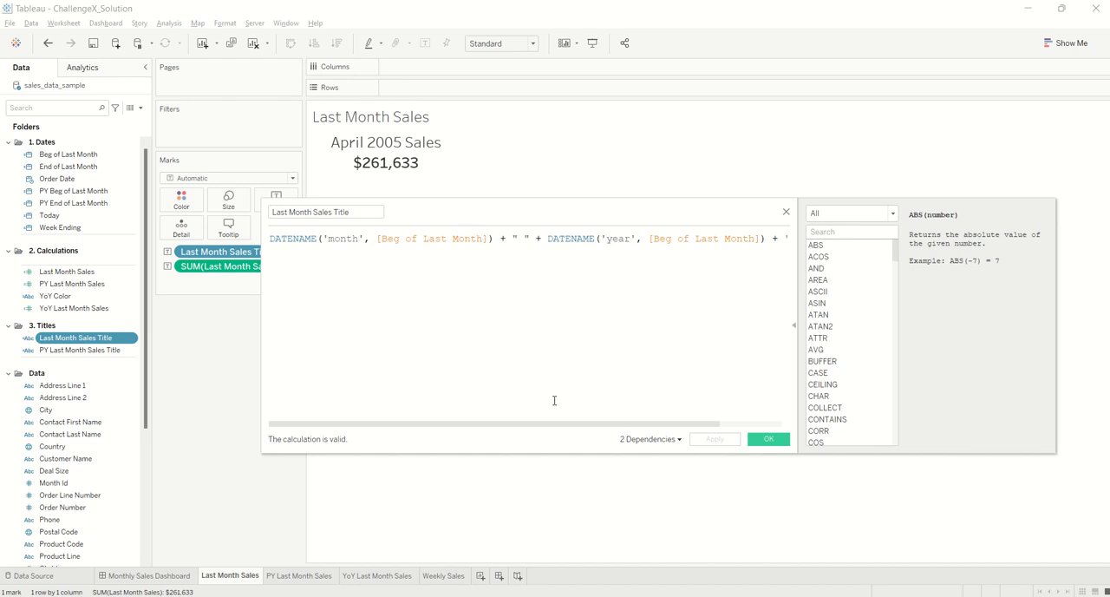
{"action": "left_click_drag", "start_coordinate": [546, 424], "coordinate": [639, 434]}
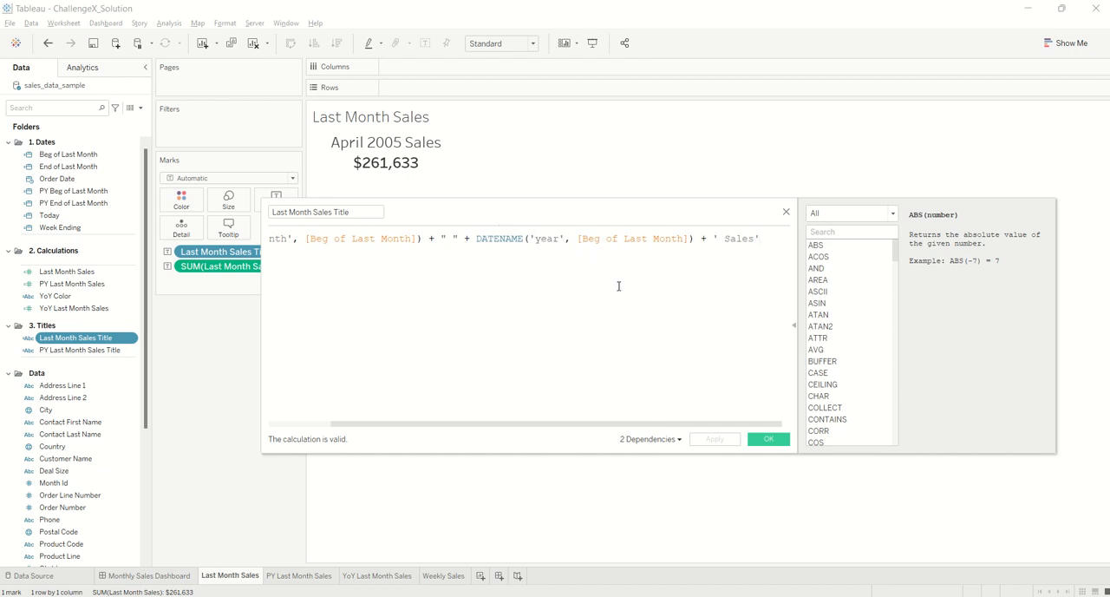
{"action": "left_click", "coordinate": [769, 438]}
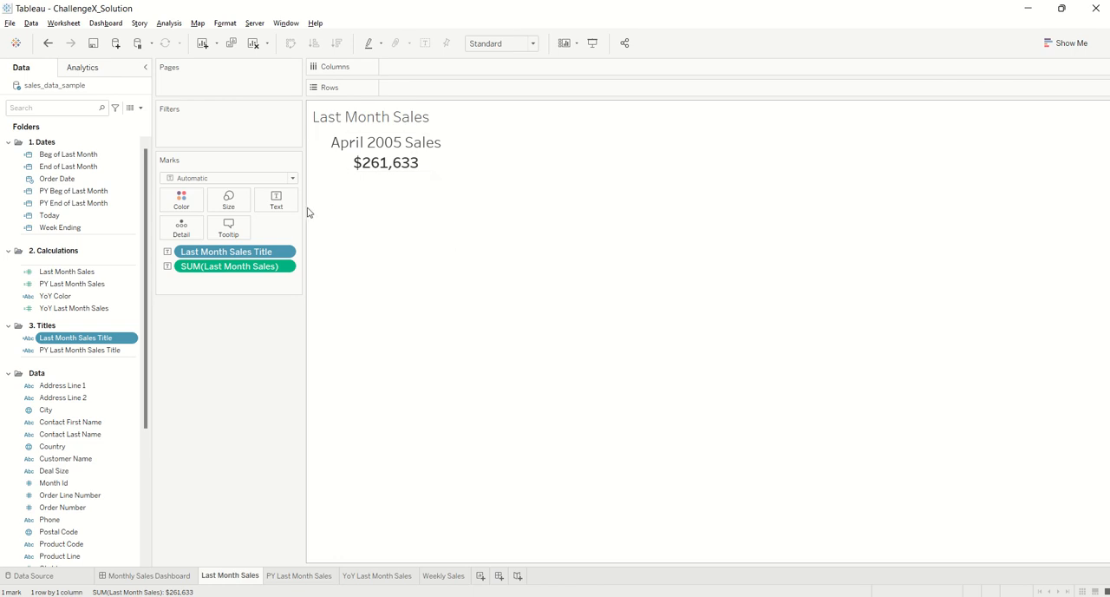
Inspect the text label's layout and the formatting of its SUM(Last Month Sales) line
{"action": "left_click", "coordinate": [276, 209]}
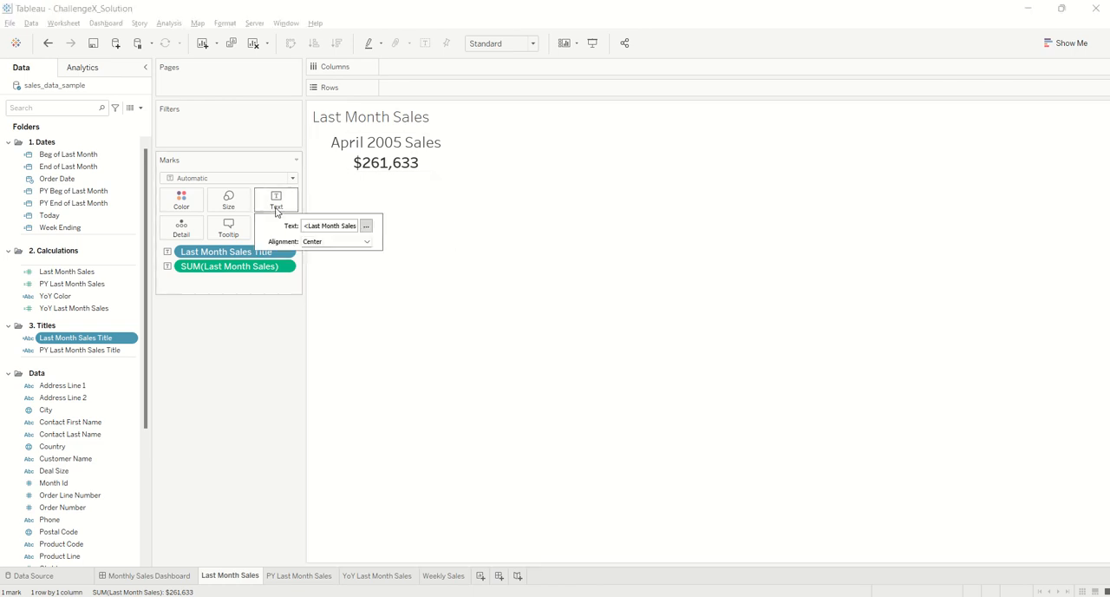
{"action": "left_click", "coordinate": [366, 226]}
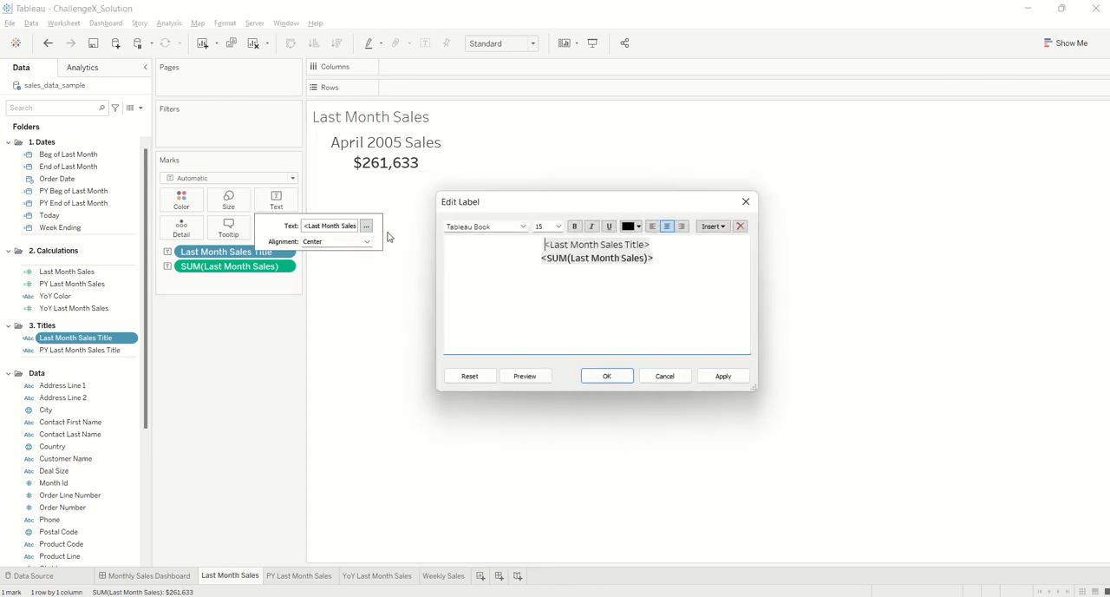
{"action": "triple_click", "coordinate": [590, 260]}
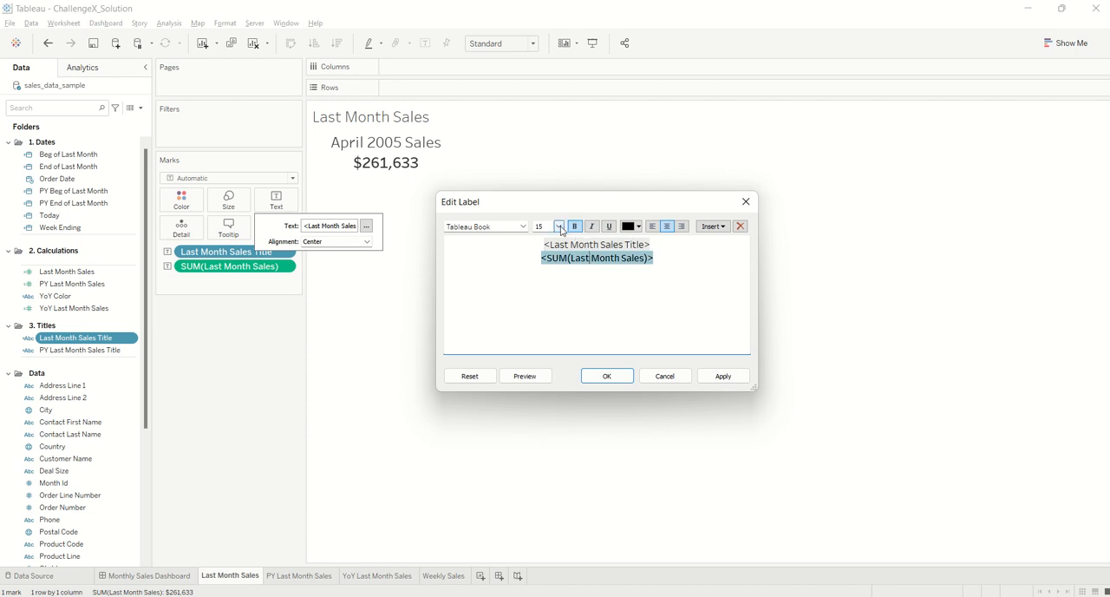
{"action": "left_click", "coordinate": [609, 375]}
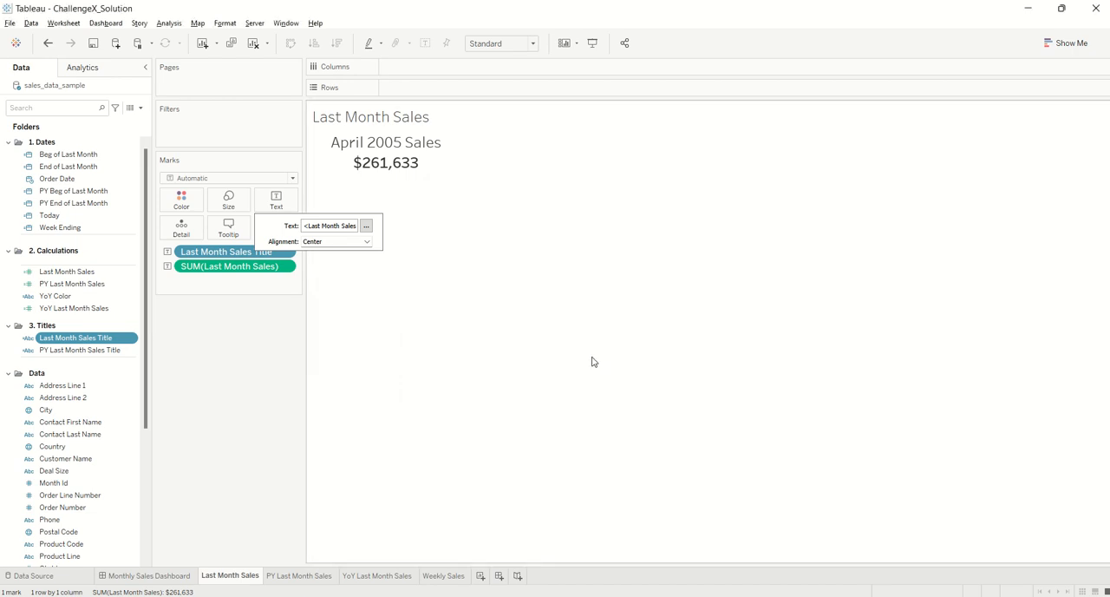
Check the default pane alignment settings of the Last Month Sales text, then close the formatting options
{"action": "right_click", "coordinate": [406, 155]}
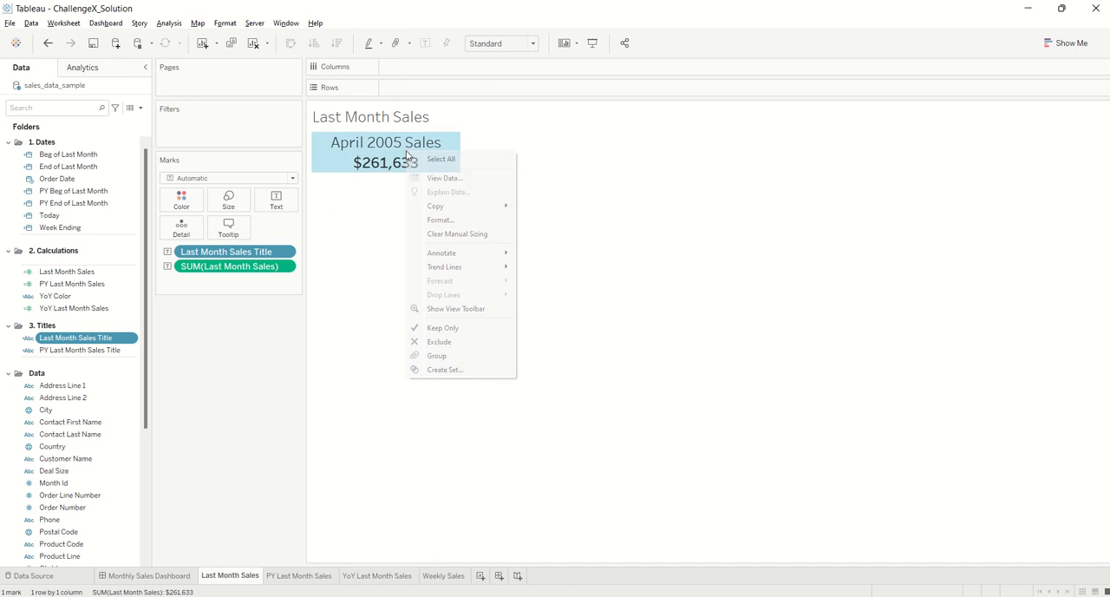
{"action": "left_click", "coordinate": [462, 219]}
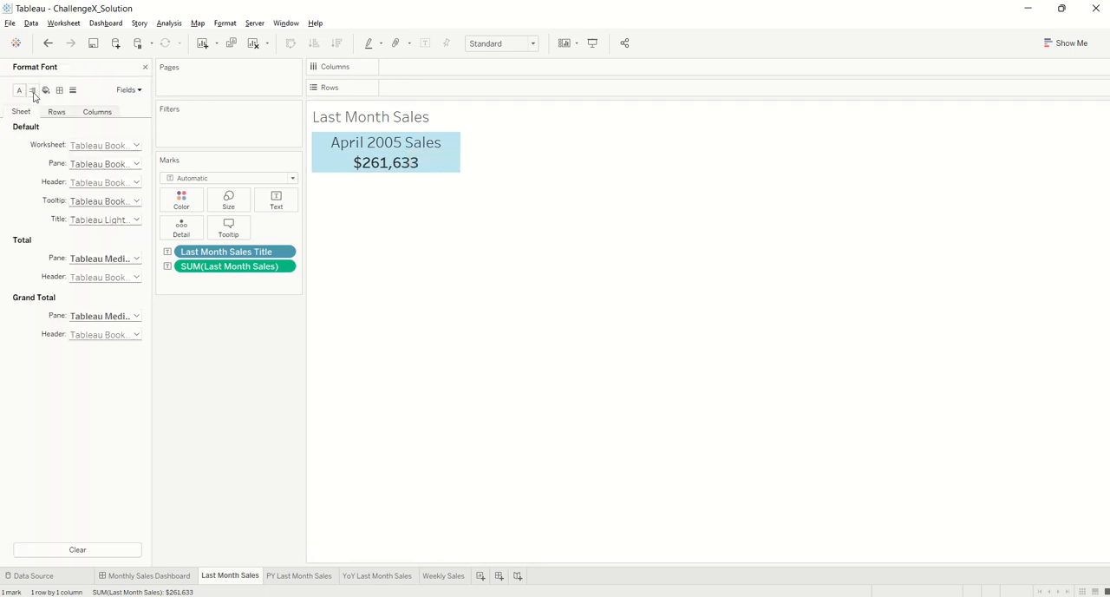
{"action": "left_click", "coordinate": [33, 91]}
{"action": "left_click", "coordinate": [136, 144]}
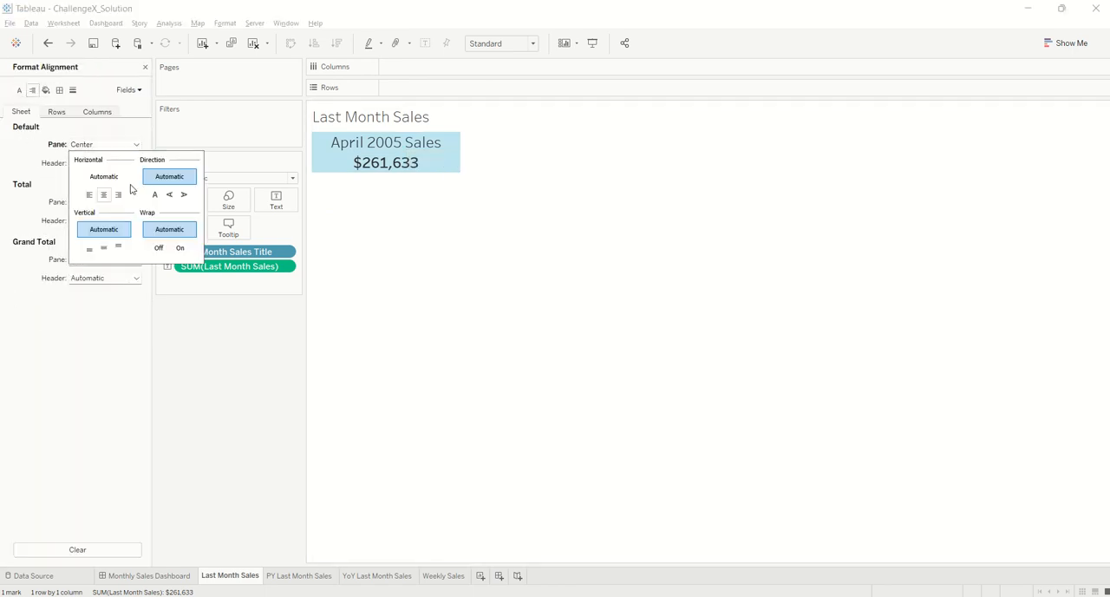
{"action": "left_click", "coordinate": [353, 249]}
{"action": "left_click", "coordinate": [145, 68]}
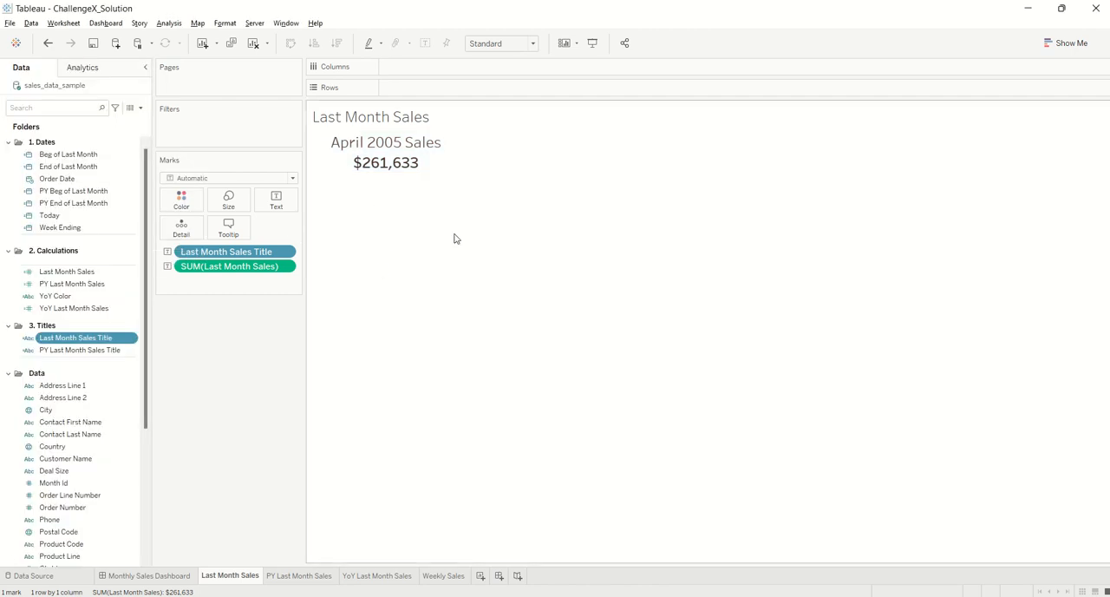
Open the PY Last Month Sales sheet and review the formula of the PY Beg of Last Month field
{"action": "left_click", "coordinate": [308, 575]}
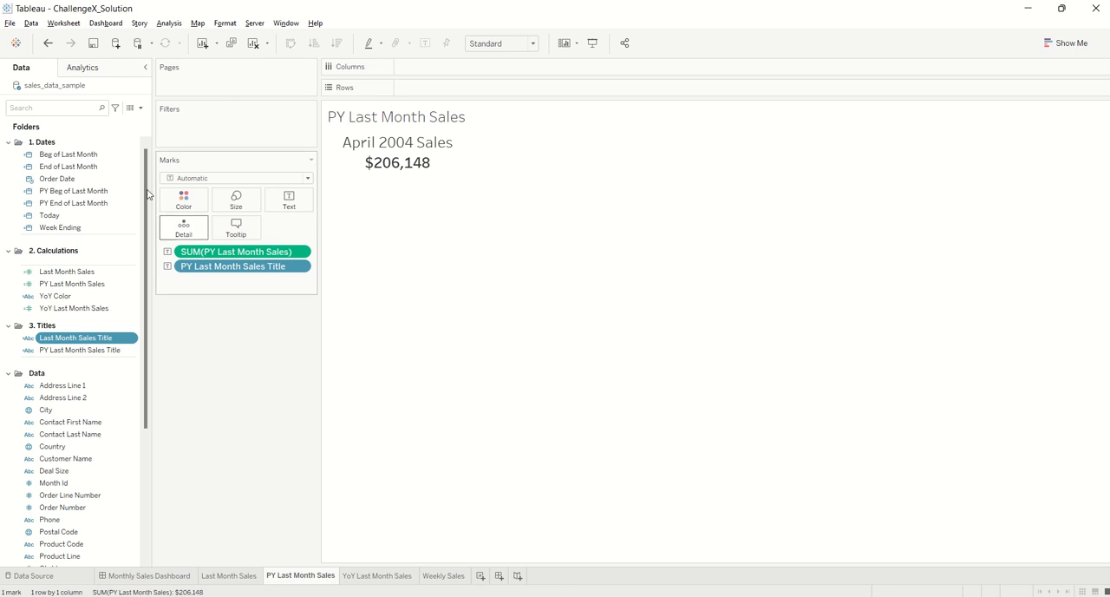
{"action": "right_click", "coordinate": [101, 192]}
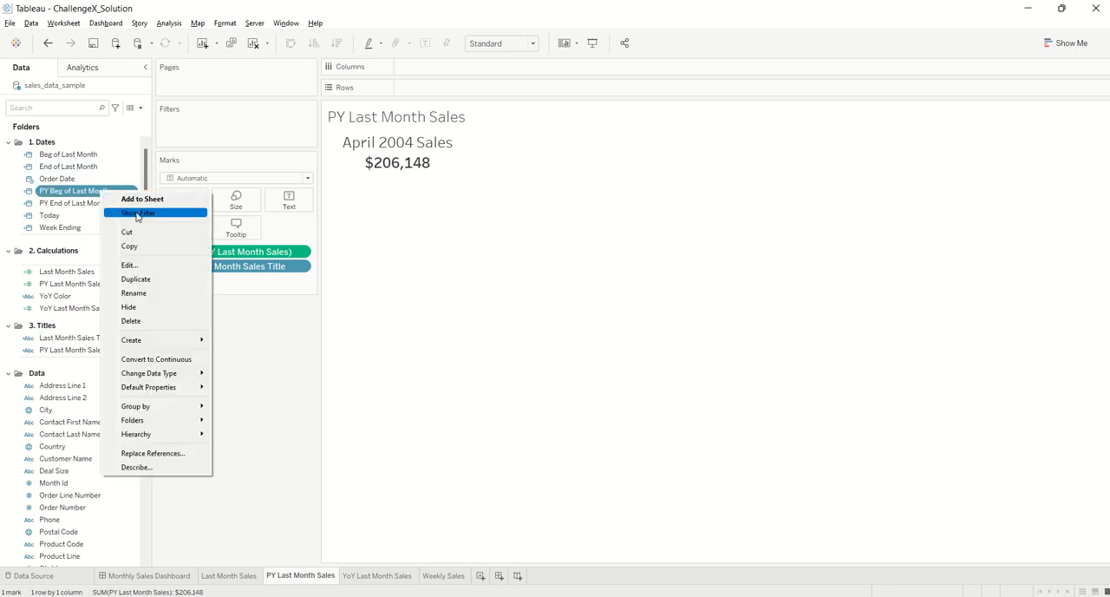
{"action": "left_click", "coordinate": [155, 266]}
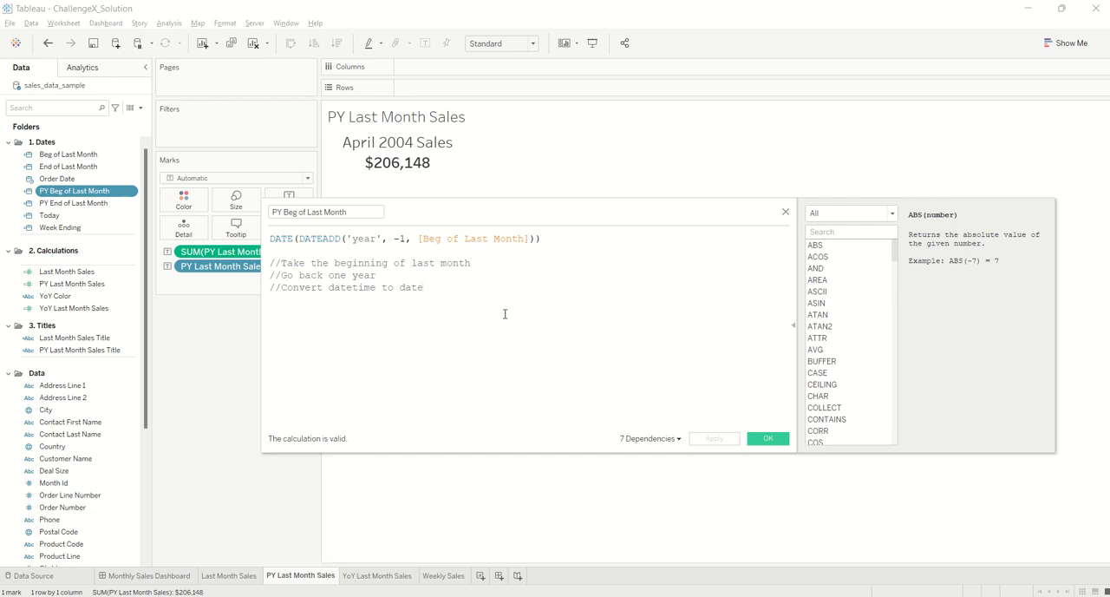
{"action": "left_click", "coordinate": [768, 439]}
Close the PY Beg of Last Month formula, then review the PY End of Last Month formula and close it without changes
{"action": "left_click", "coordinate": [87, 203]}
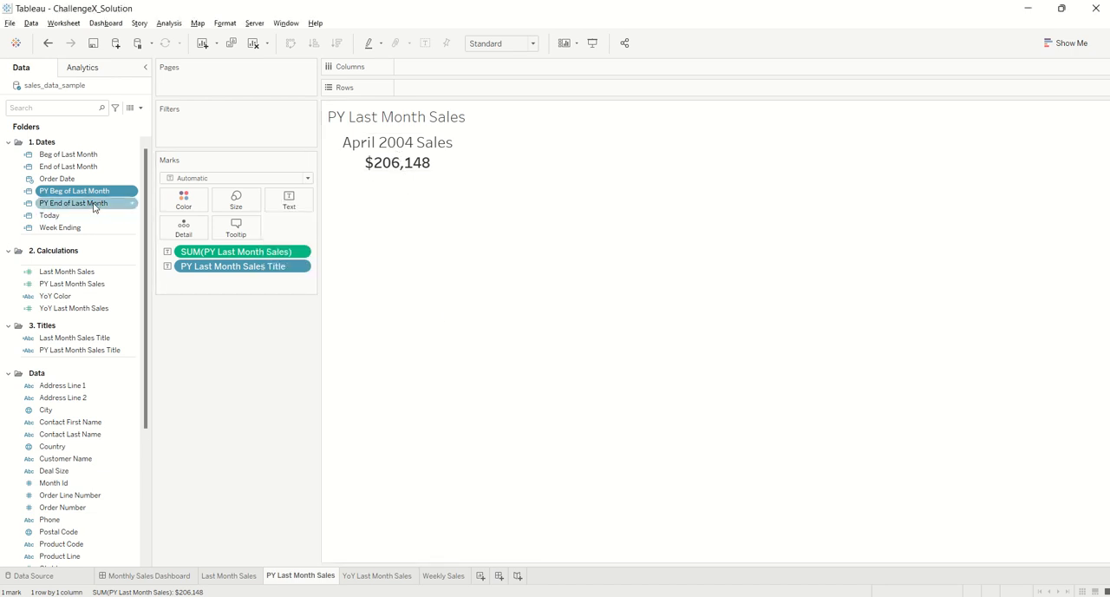
{"action": "right_click", "coordinate": [94, 205]}
{"action": "left_click", "coordinate": [141, 277]}
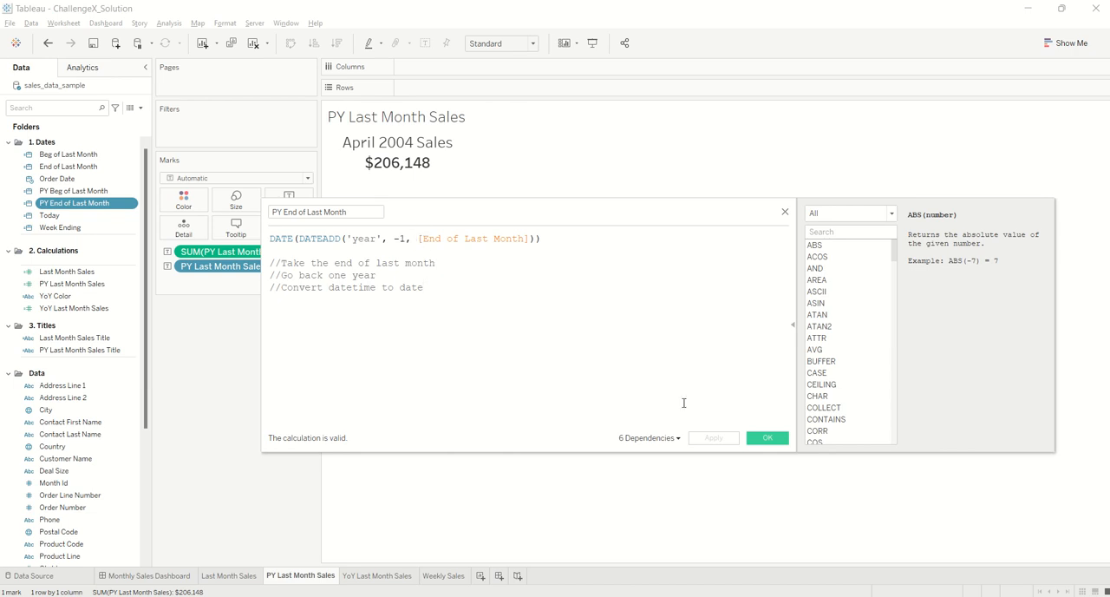
{"action": "left_click", "coordinate": [763, 437]}
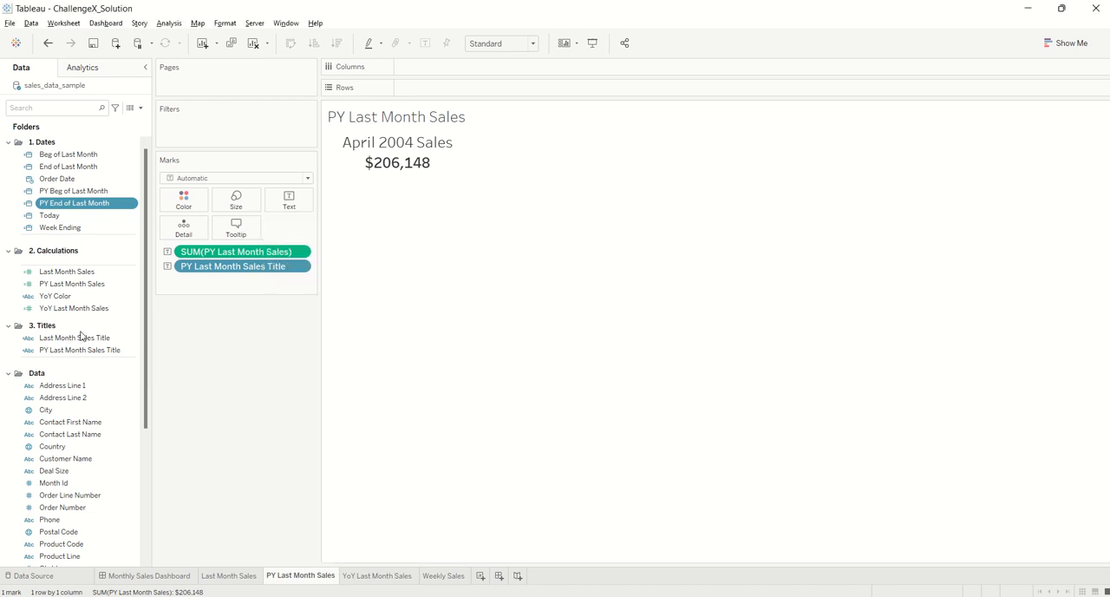
Review the IF formula of the PY Last Month Sales field and close it without changes
{"action": "right_click", "coordinate": [92, 288]}
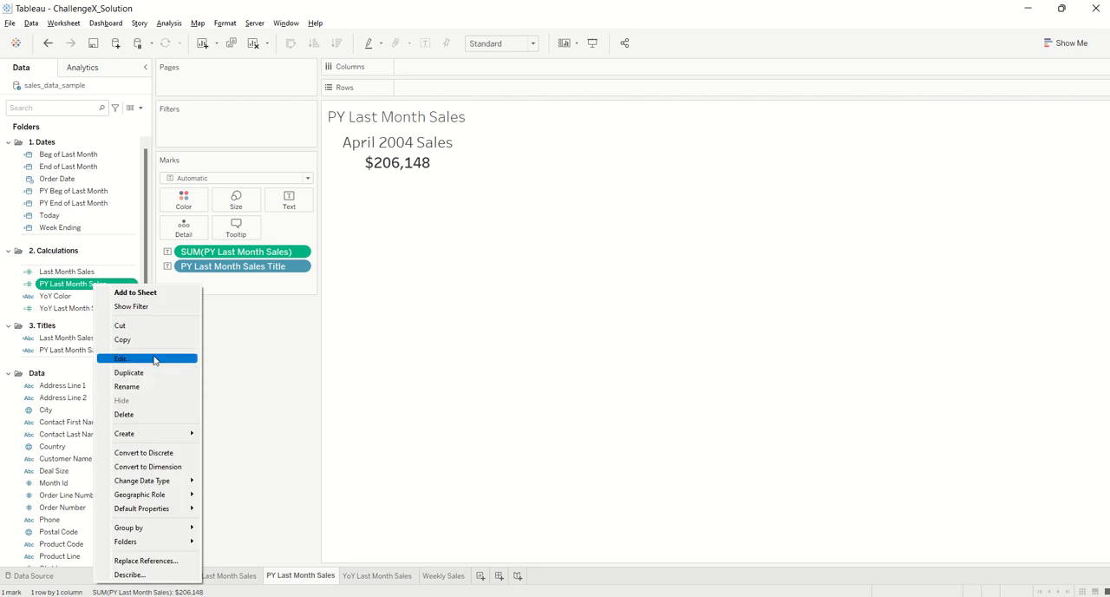
{"action": "left_click", "coordinate": [154, 359]}
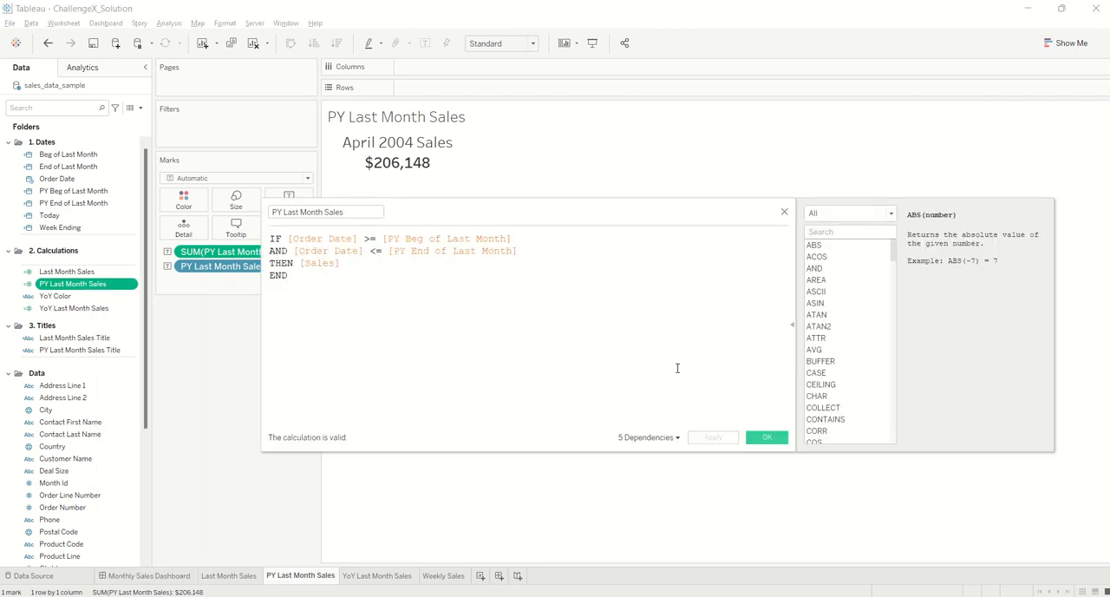
{"action": "left_click", "coordinate": [765, 438]}
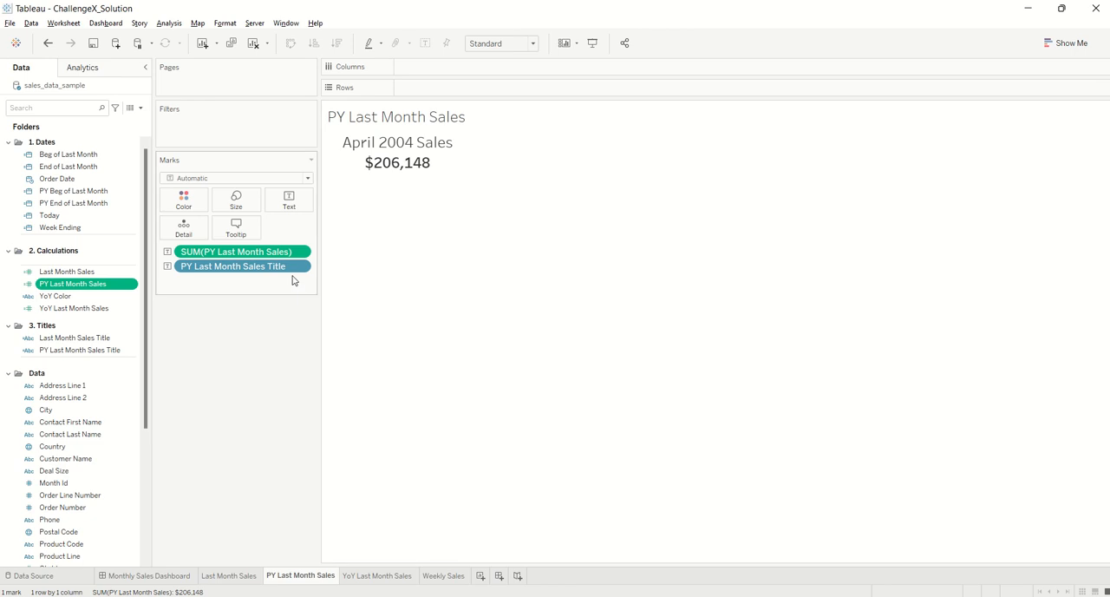
Read the full PY Last Month Sales Title formula from start to end and close it without changes
{"action": "right_click", "coordinate": [96, 350]}
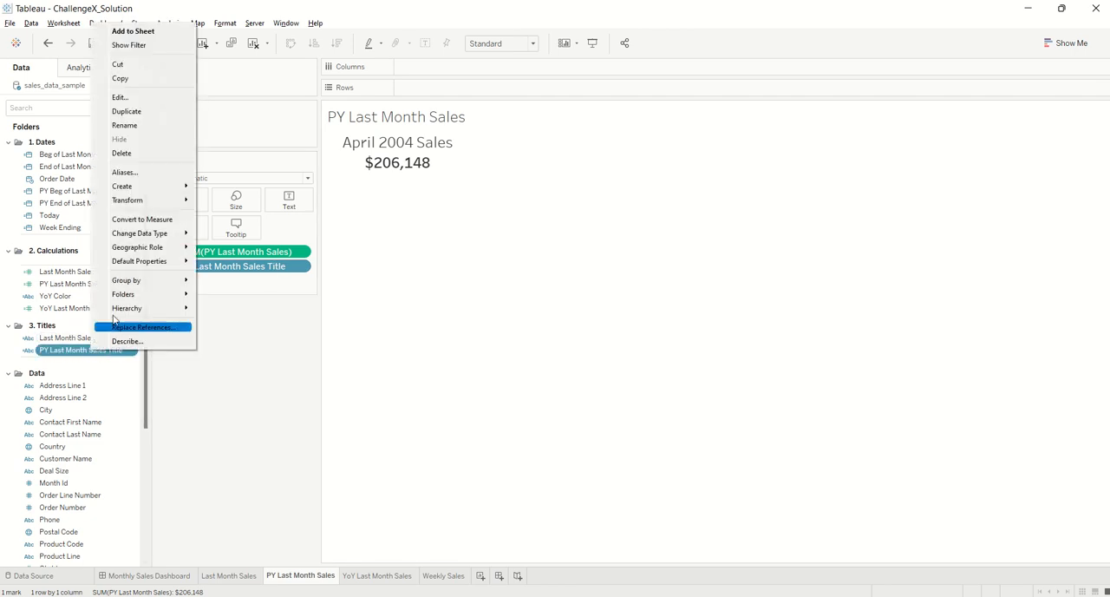
{"action": "left_click", "coordinate": [131, 98]}
{"action": "left_click_drag", "start_coordinate": [447, 426], "coordinate": [359, 426]}
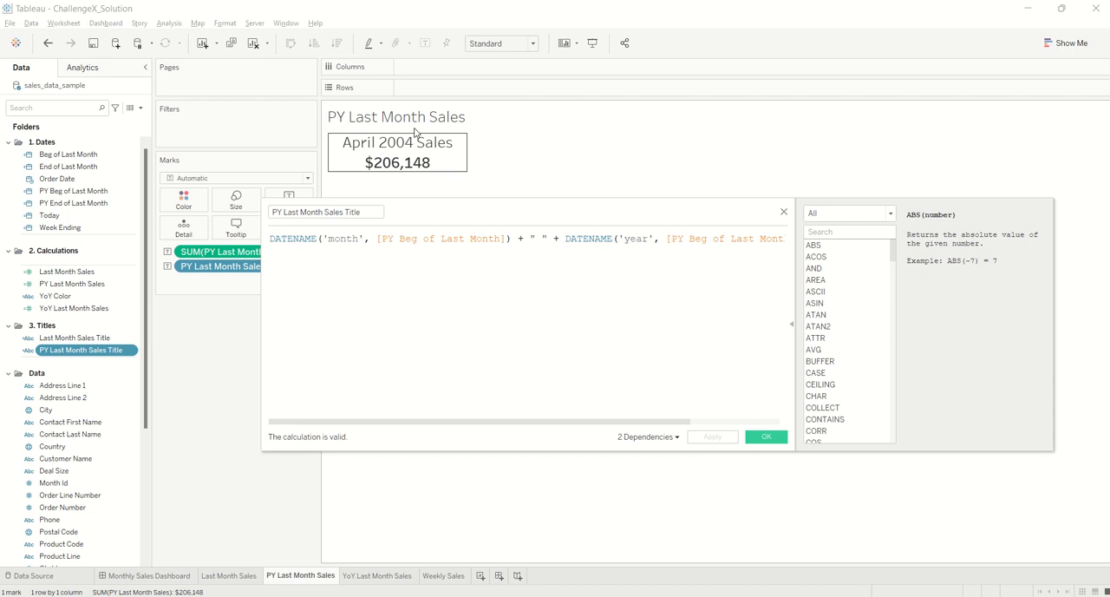
{"action": "left_click_drag", "start_coordinate": [561, 426], "coordinate": [650, 426]}
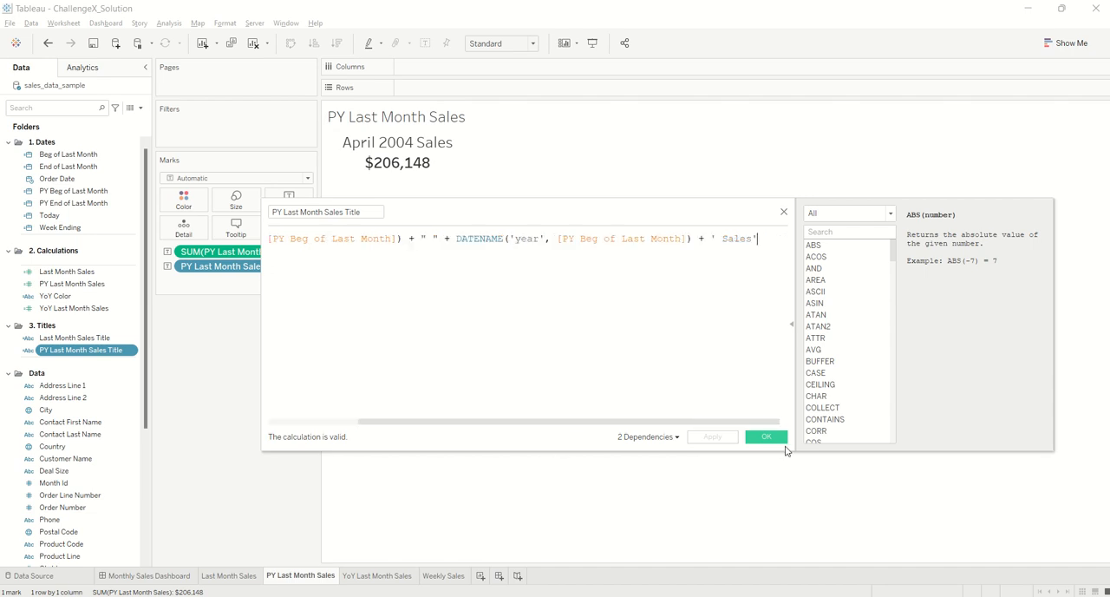
{"action": "left_click", "coordinate": [766, 436]}
Inspect the layout of the text label on the PY Last Month Sales sheet and close it without changes
{"action": "left_click", "coordinate": [288, 202]}
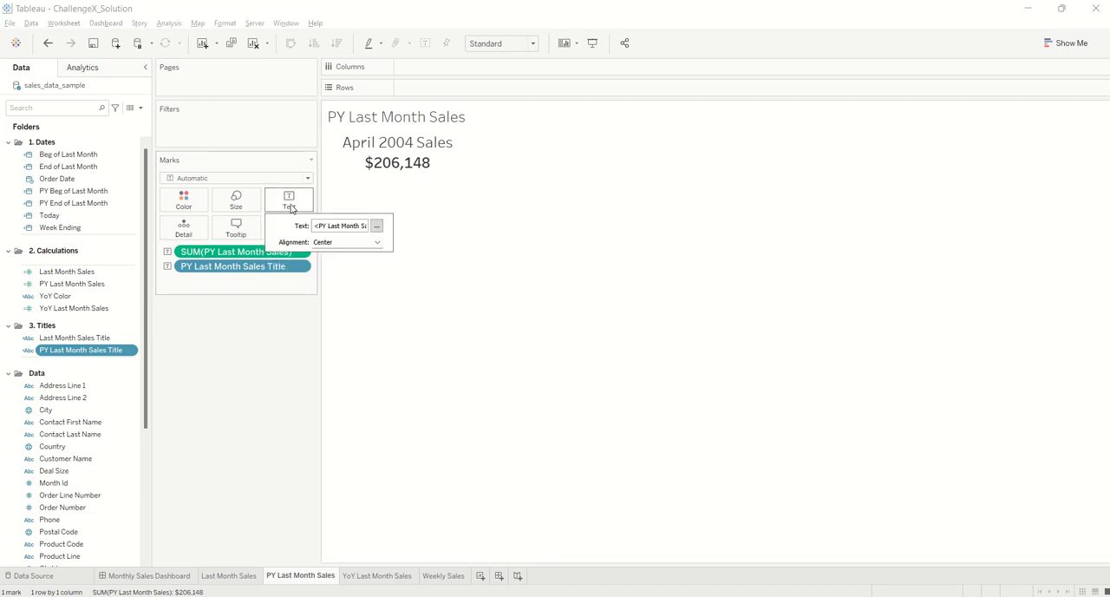
{"action": "left_click", "coordinate": [376, 226]}
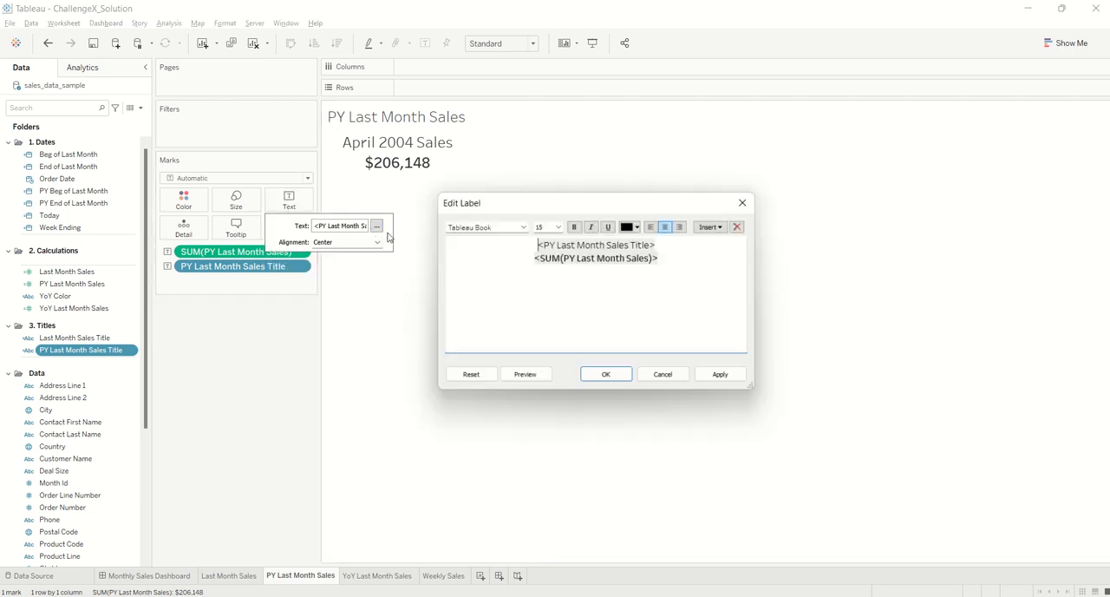
{"action": "left_click", "coordinate": [615, 376]}
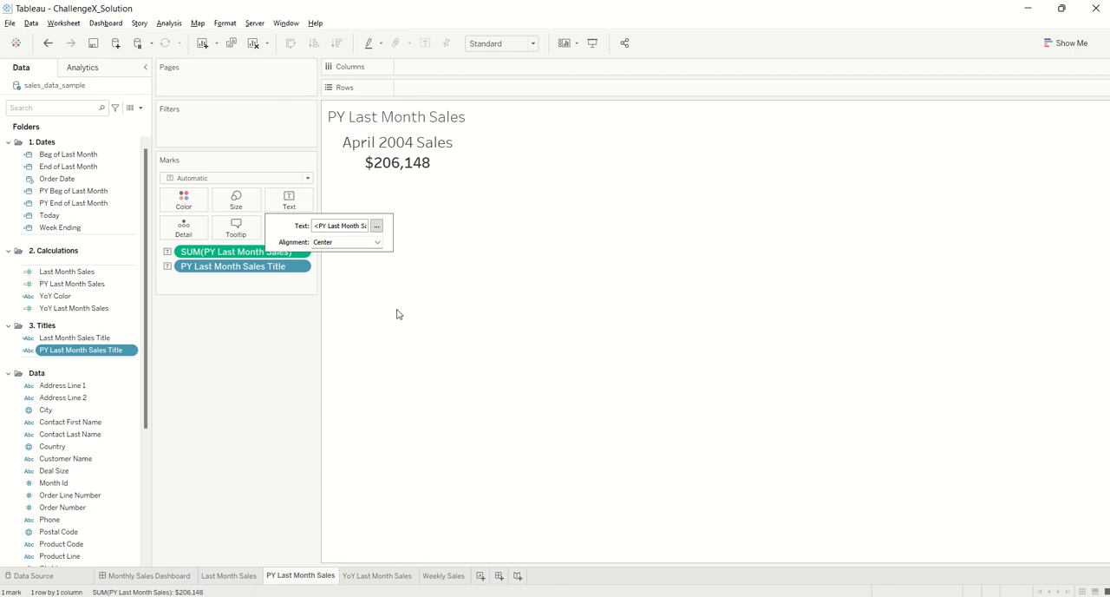
Open the YoY Last Month Sales sheet and review the formula of the YoY Last Month Sales field
{"action": "left_click", "coordinate": [382, 577]}
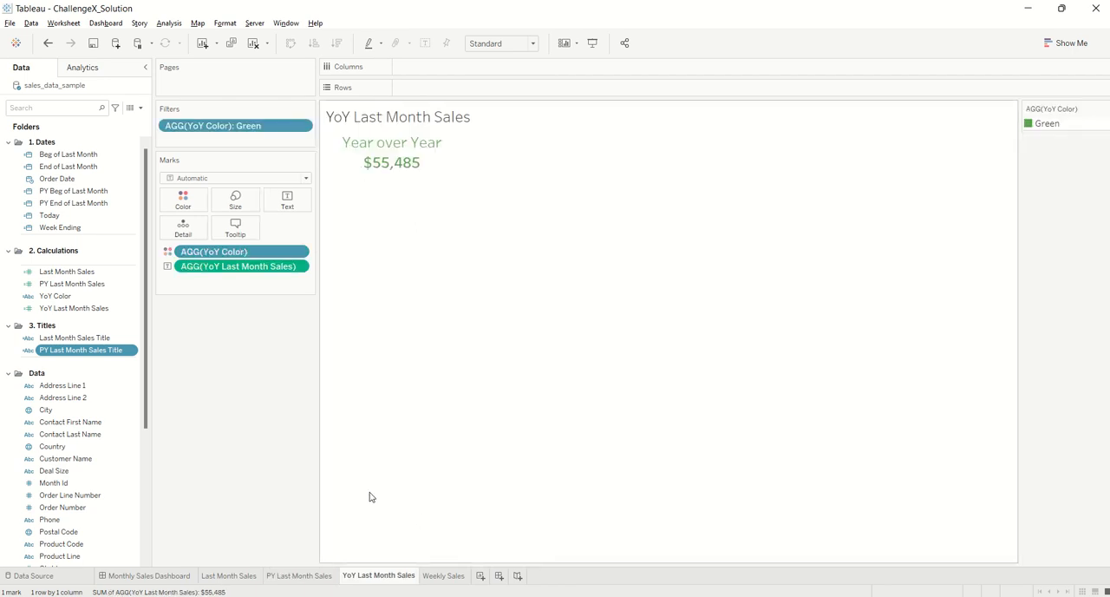
{"action": "right_click", "coordinate": [79, 310]}
{"action": "left_click", "coordinate": [136, 390]}
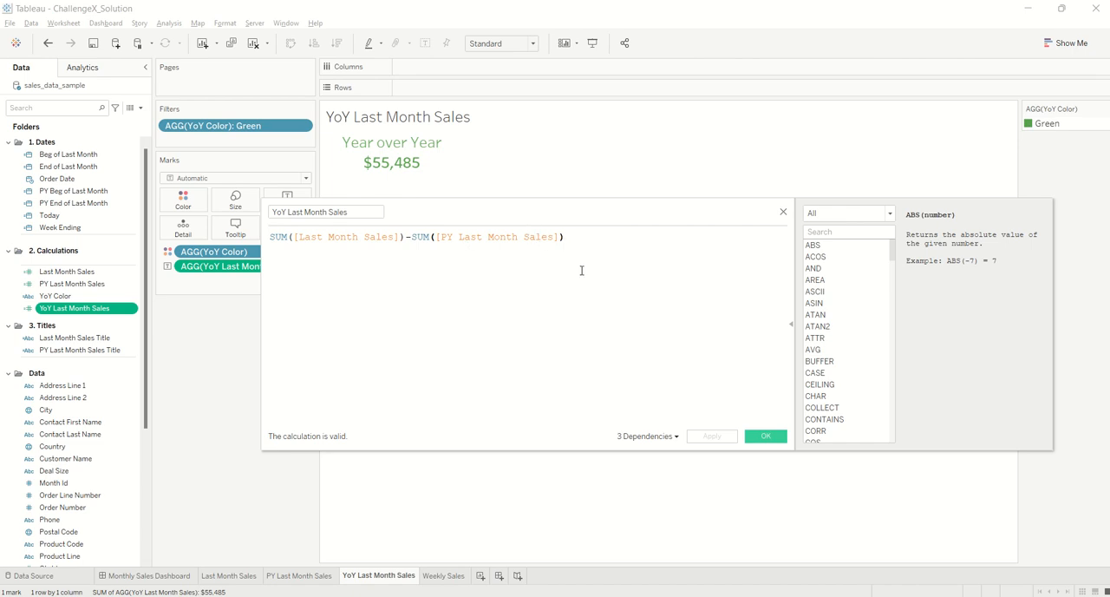
{"action": "left_click", "coordinate": [766, 437]}
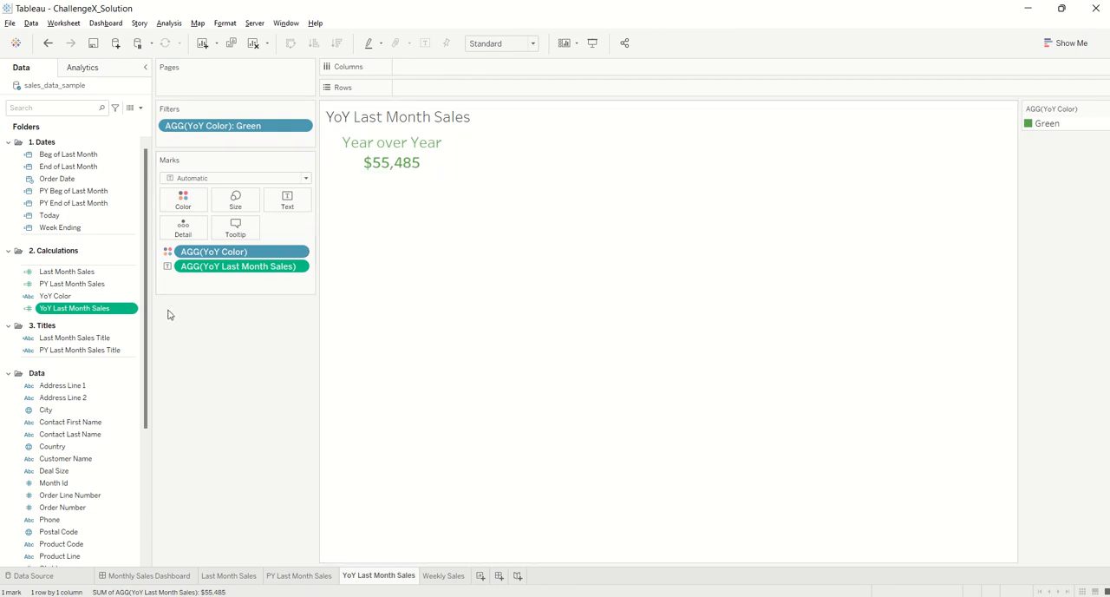
Review the YoY Color formula, highlighting its 'Green' and 'Red' outcomes, and close it without changes
{"action": "right_click", "coordinate": [59, 296]}
{"action": "left_click", "coordinate": [116, 369]}
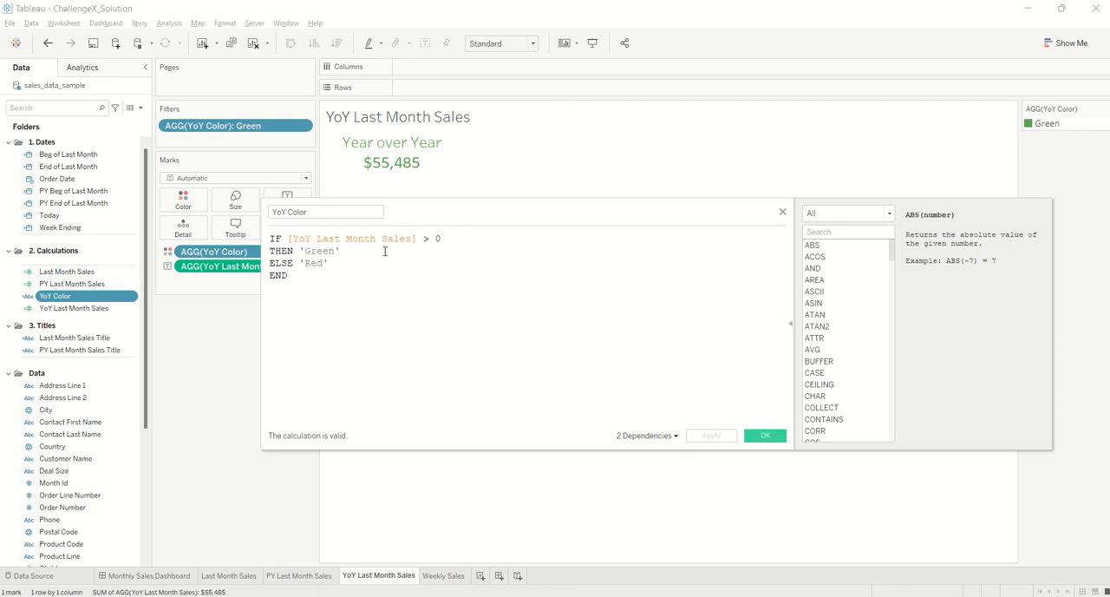
{"action": "left_click_drag", "start_coordinate": [343, 256], "coordinate": [308, 256]}
{"action": "left_click_drag", "start_coordinate": [333, 262], "coordinate": [303, 251]}
{"action": "left_click_drag", "start_coordinate": [333, 264], "coordinate": [301, 263]}
{"action": "left_click", "coordinate": [765, 436]}
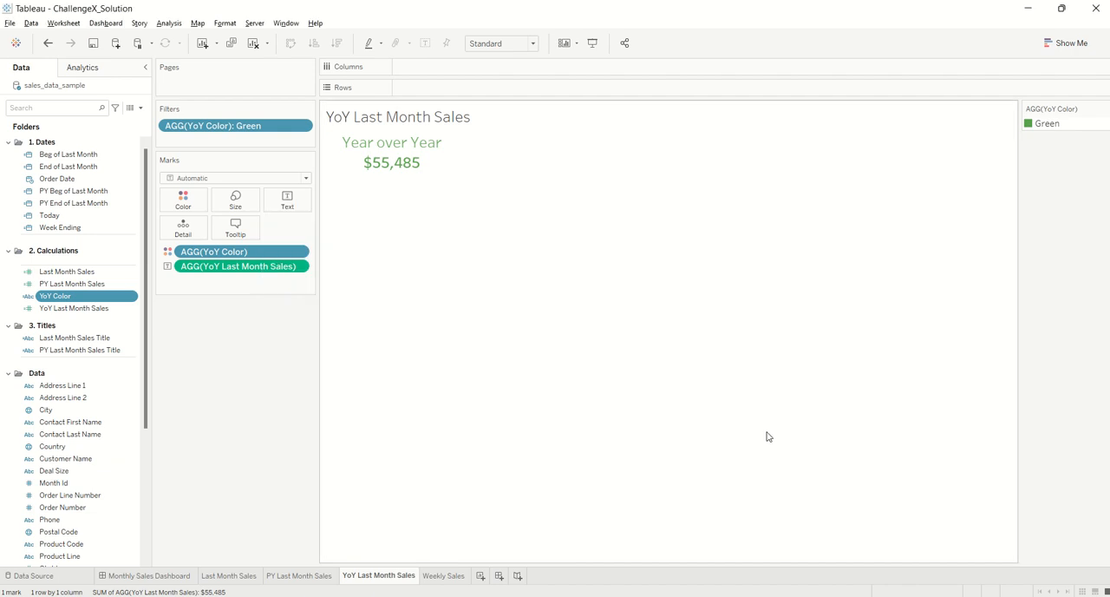
Assign the green swatch of the Automatic palette to the Green item of YoY Color
{"action": "double_click", "coordinate": [1028, 124]}
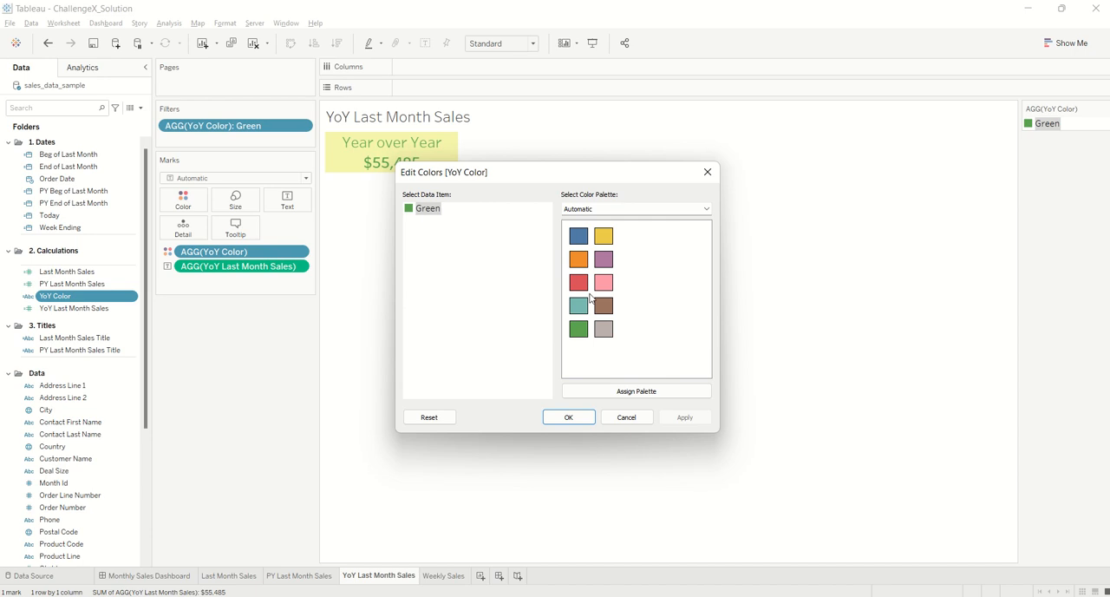
{"action": "left_click", "coordinate": [578, 328]}
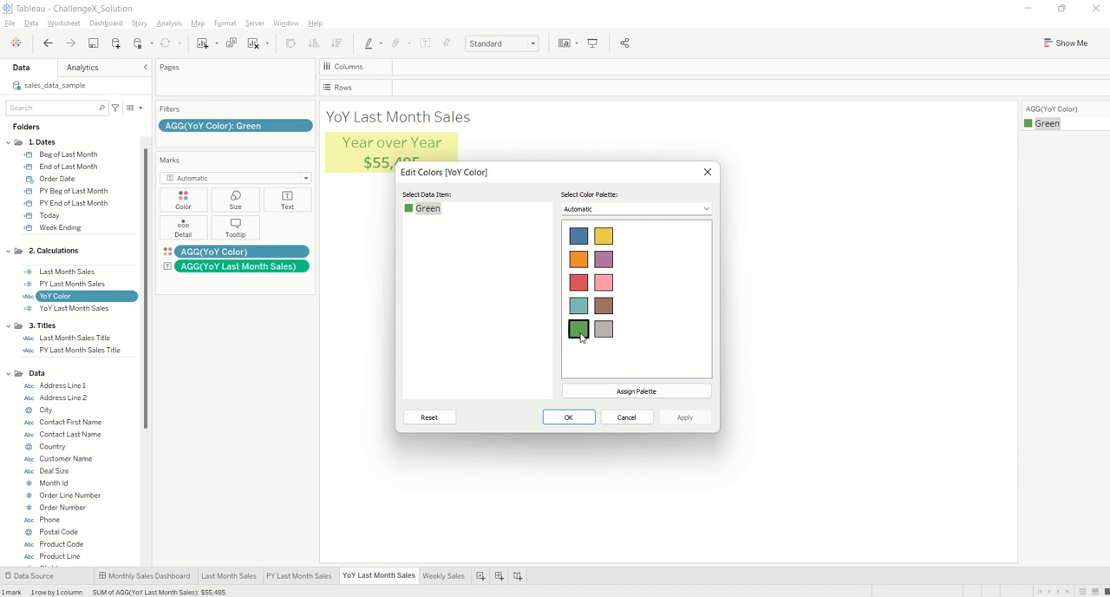
{"action": "left_click", "coordinate": [568, 417]}
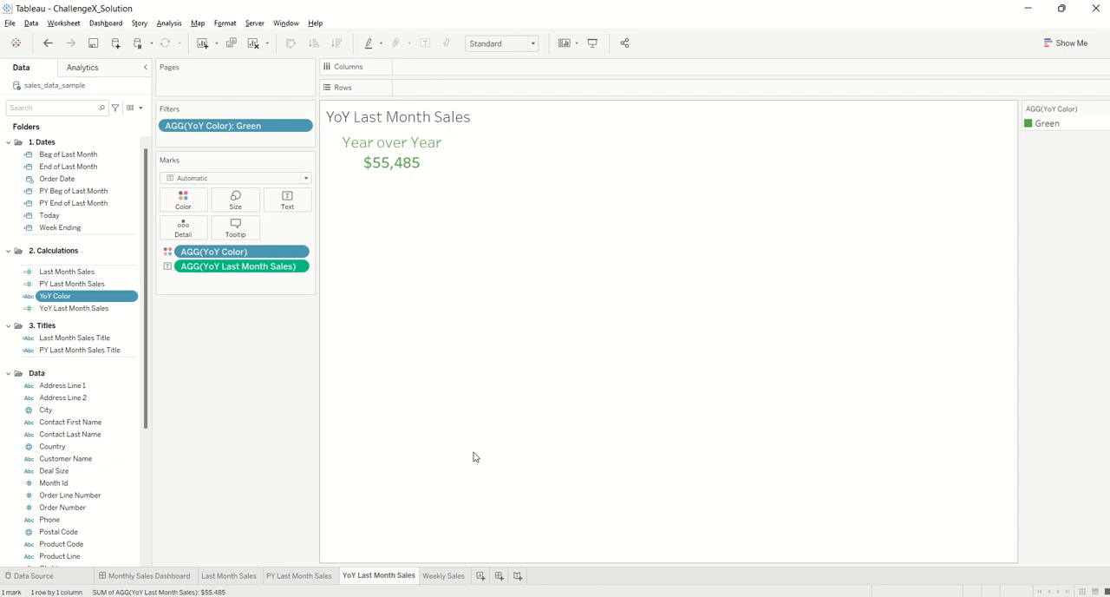
On the Weekly Sales sheet, review the Week Ending formula and the settings of the SUM(Last Month Sales) filter
{"action": "left_click", "coordinate": [444, 576]}
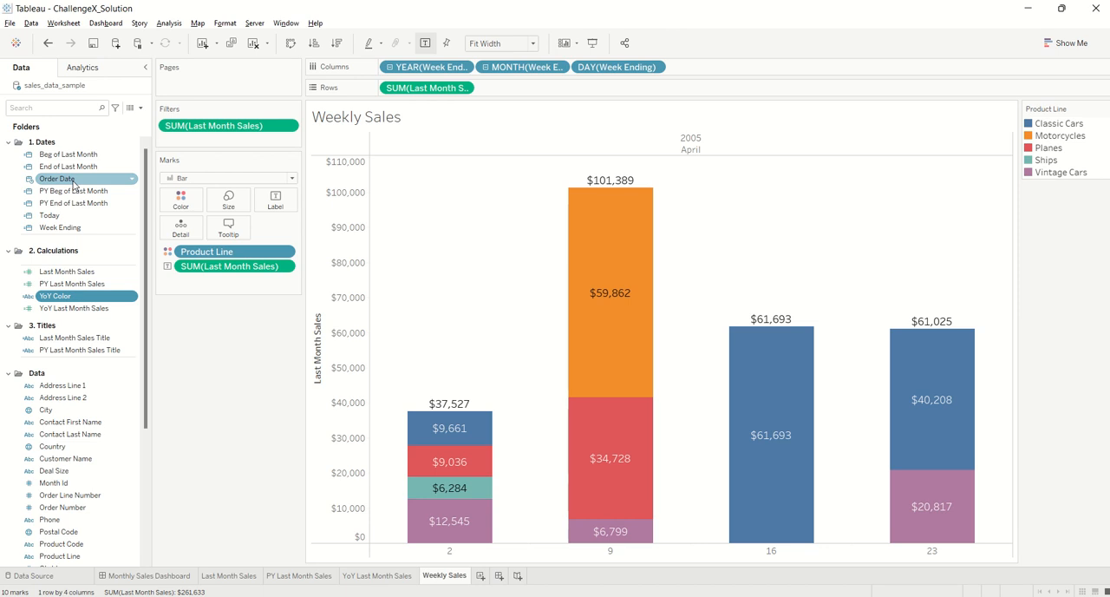
{"action": "right_click", "coordinate": [74, 227]}
{"action": "left_click", "coordinate": [113, 300]}
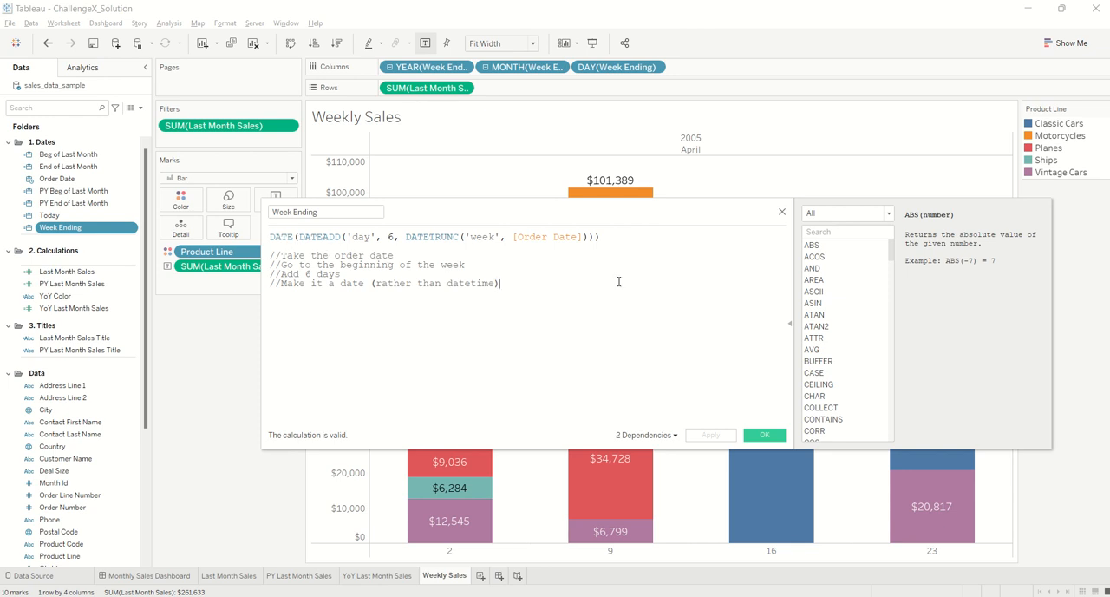
{"action": "left_click", "coordinate": [749, 432]}
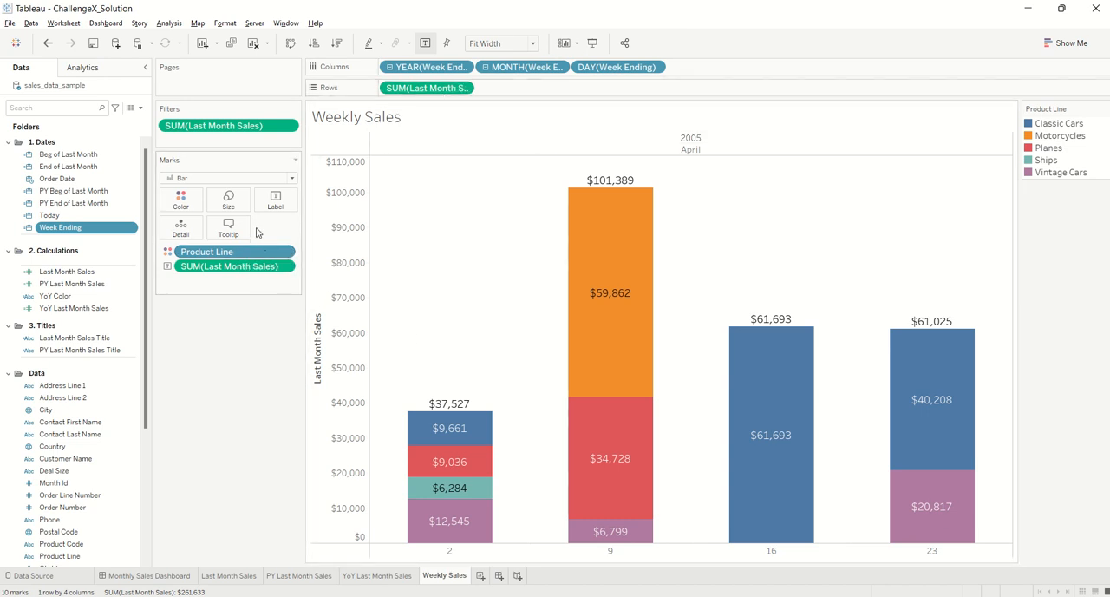
{"action": "double_click", "coordinate": [226, 126]}
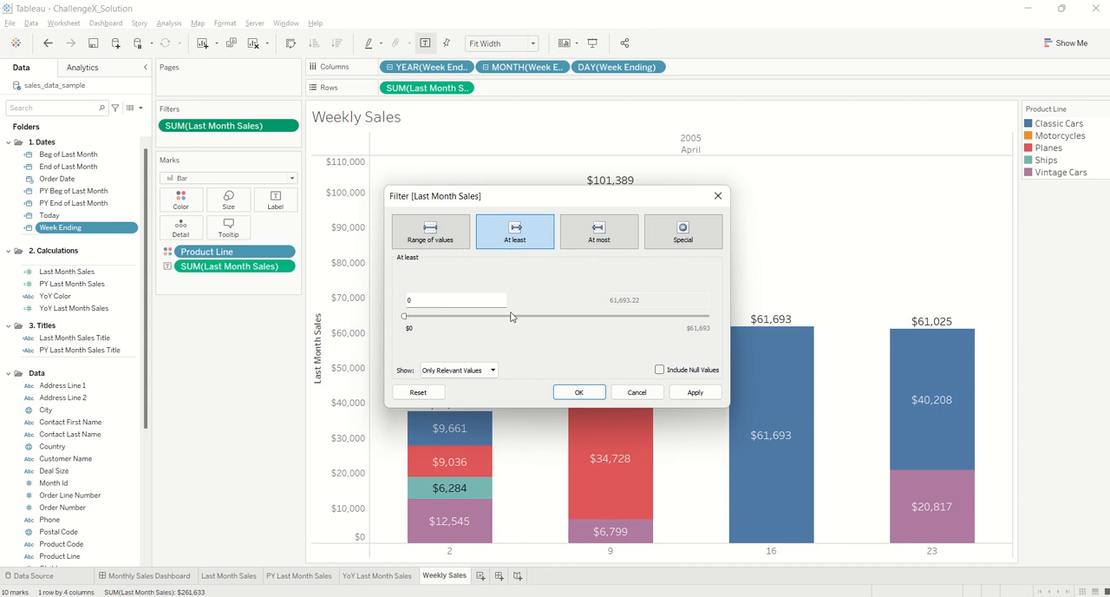
{"action": "left_click", "coordinate": [595, 388]}
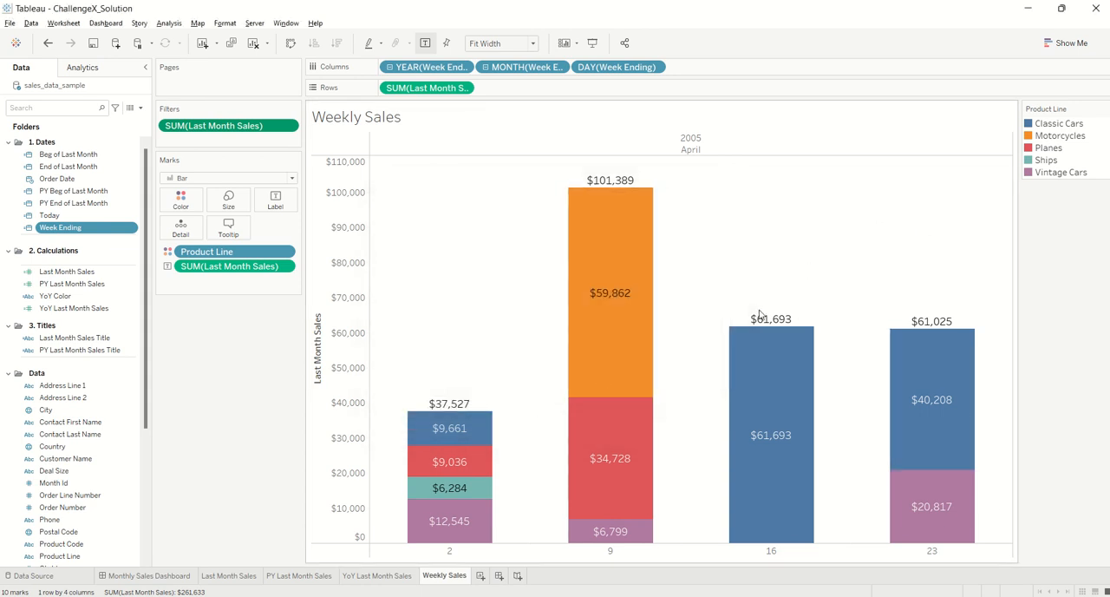
Locate the custom Reference Line option and review the settings of the reference line that totals each Weekly Sales bar
{"action": "left_click", "coordinate": [621, 183]}
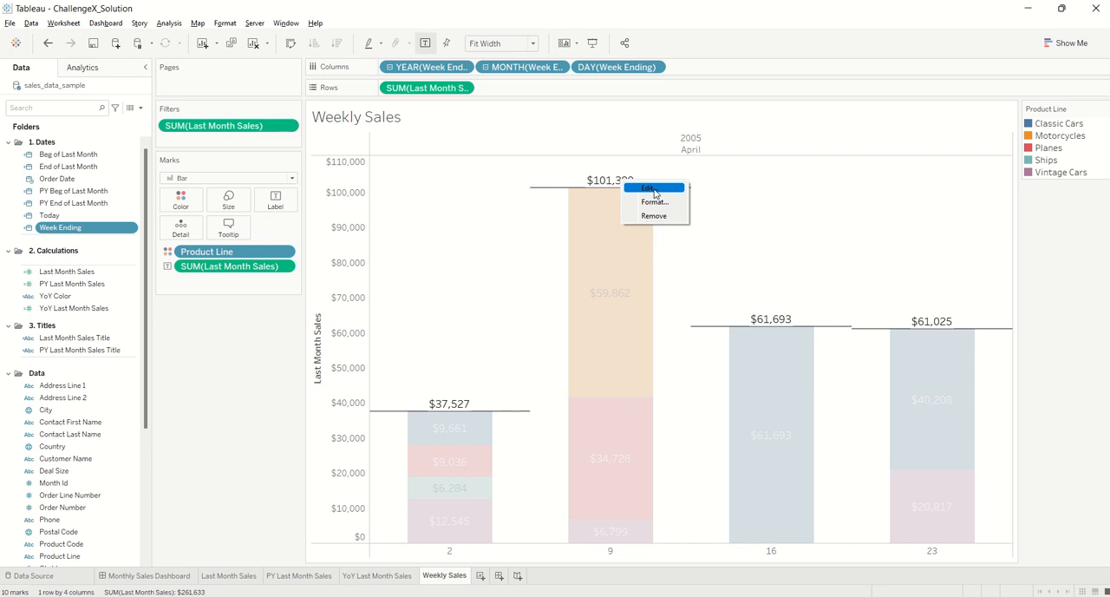
{"action": "left_click", "coordinate": [654, 215]}
{"action": "left_click", "coordinate": [83, 68]}
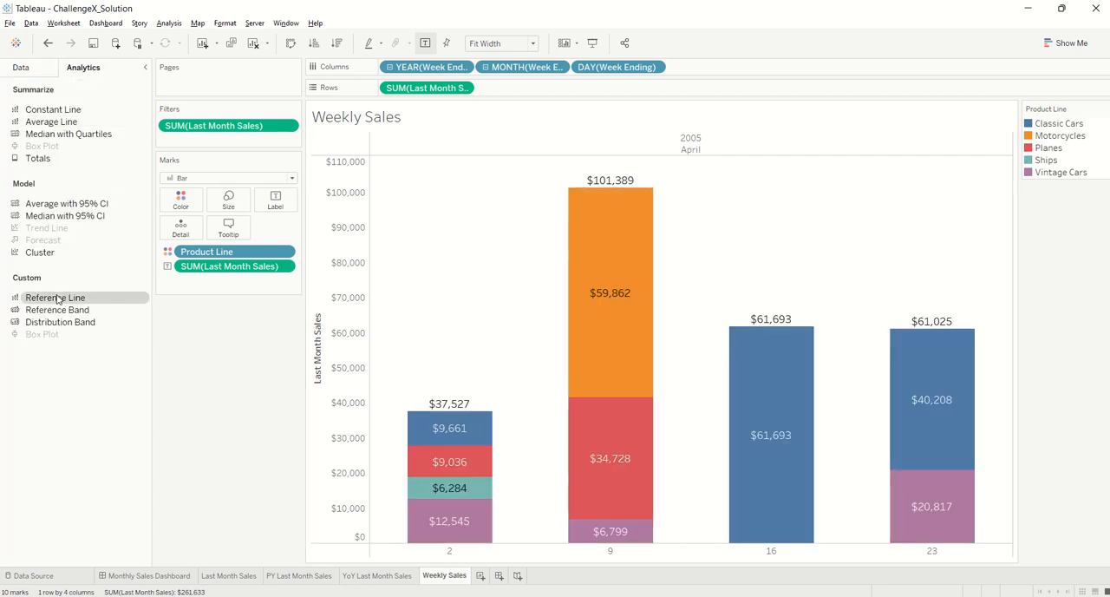
{"action": "mouse_move", "coordinate": [69, 297]}
{"action": "left_mouse_down"}
{"action": "mouse_move", "coordinate": [491, 159]}
{"action": "mouse_move", "coordinate": [56, 300]}
{"action": "left_mouse_up"}
{"action": "right_click", "coordinate": [610, 184]}
{"action": "left_click", "coordinate": [637, 194]}
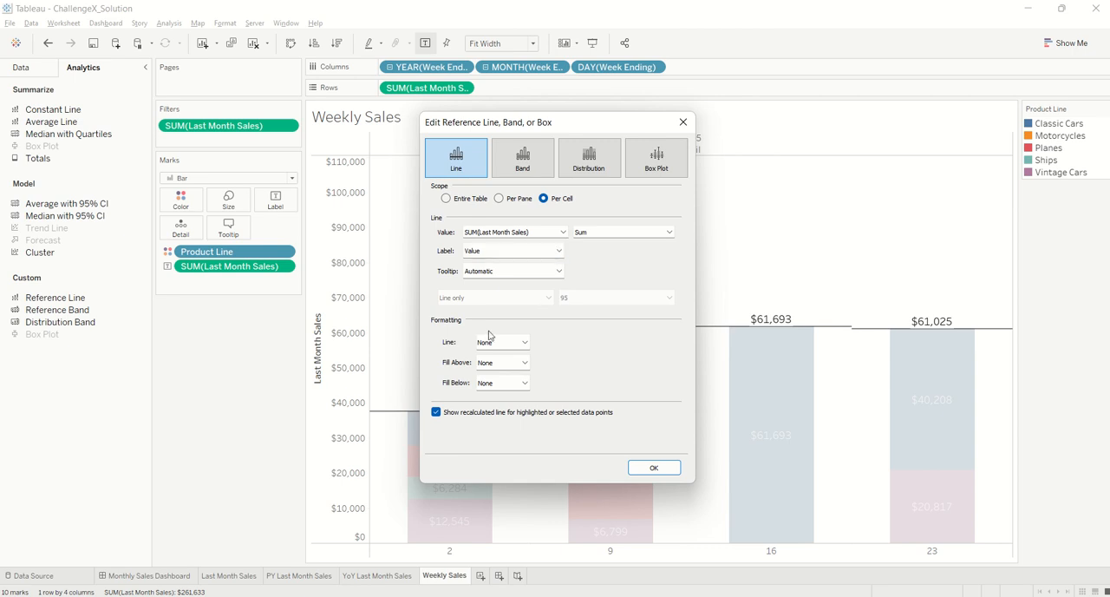
{"action": "left_click", "coordinate": [654, 468]}
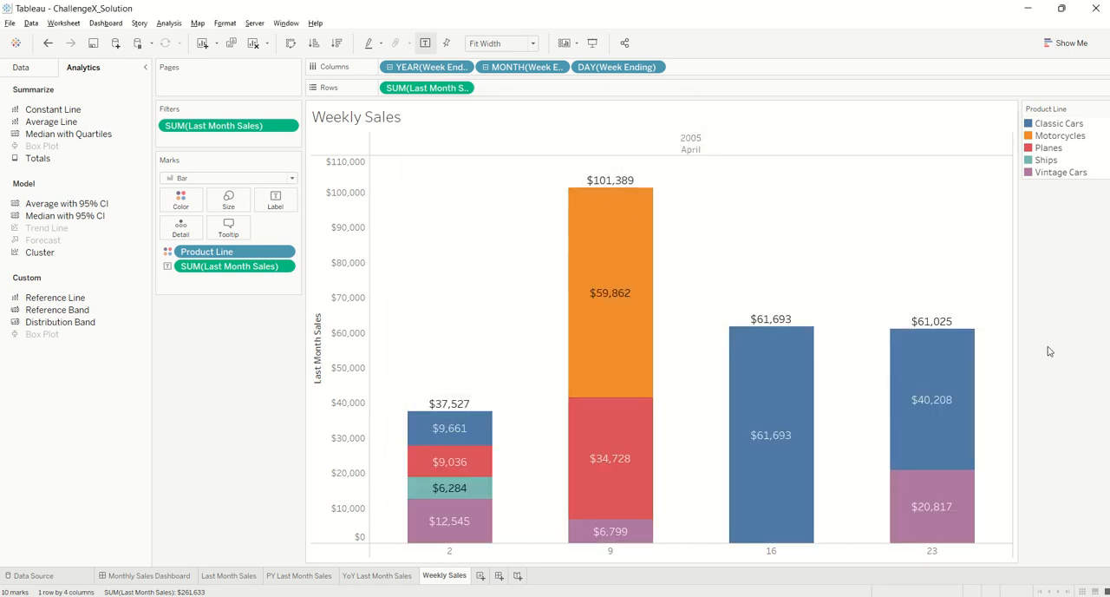
Check the Weekly Sales sheet's border and line formatting, including the grid line options, then close the formatting options
{"action": "right_click", "coordinate": [490, 241]}
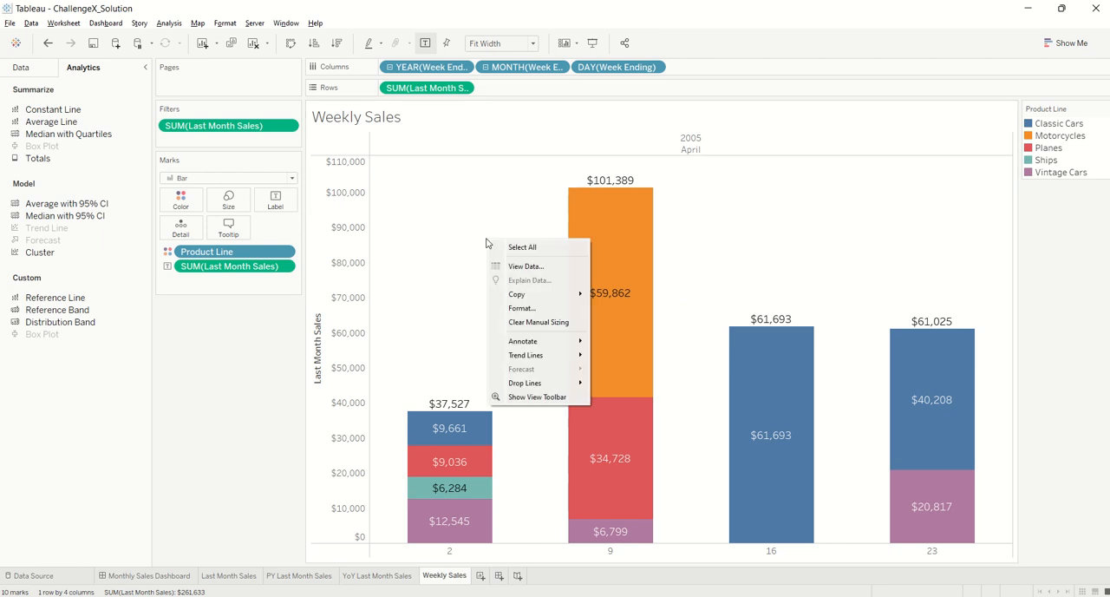
{"action": "left_click", "coordinate": [527, 309]}
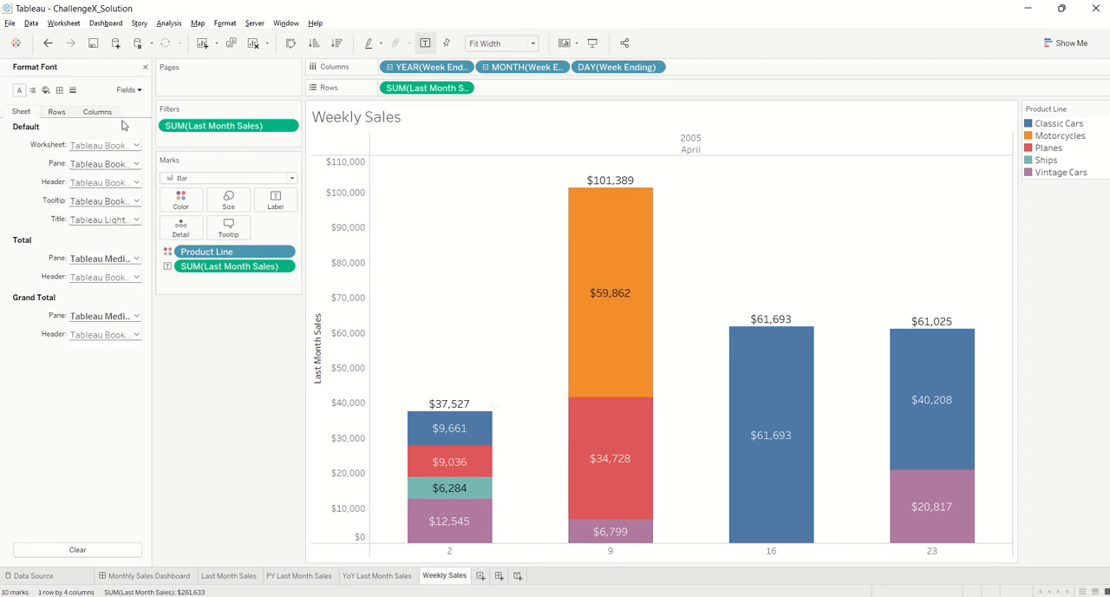
{"action": "left_click", "coordinate": [60, 90]}
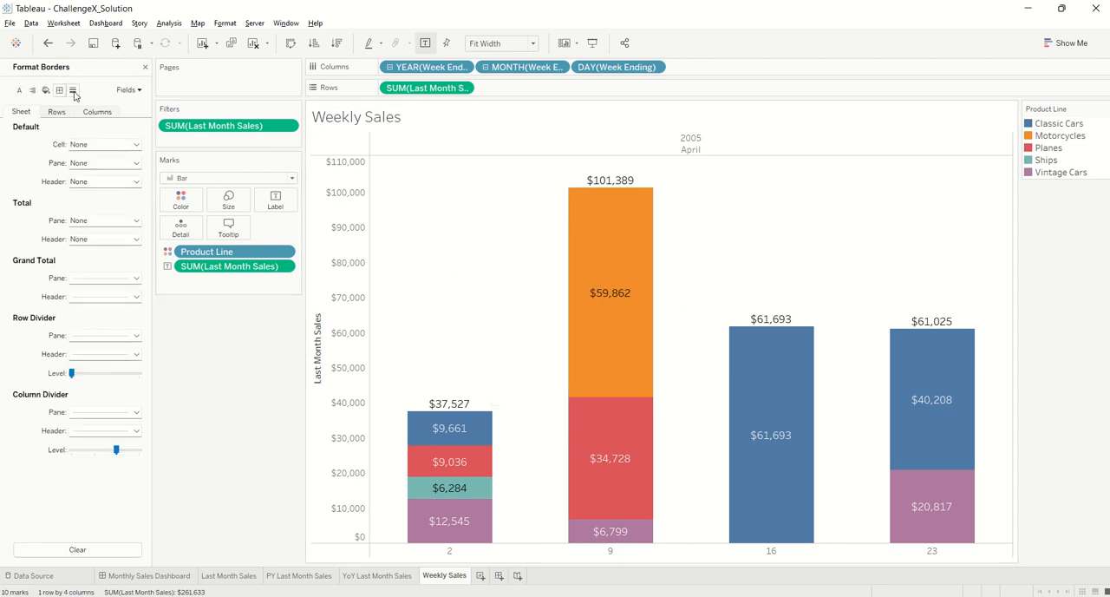
{"action": "left_click", "coordinate": [73, 90]}
{"action": "left_click", "coordinate": [104, 145]}
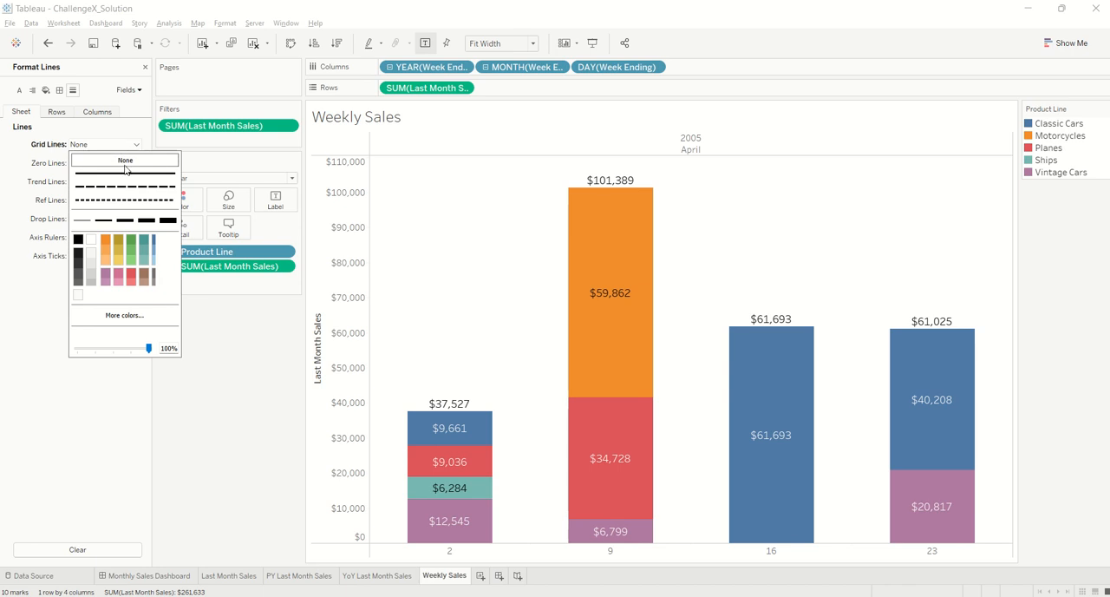
{"action": "left_click", "coordinate": [448, 228]}
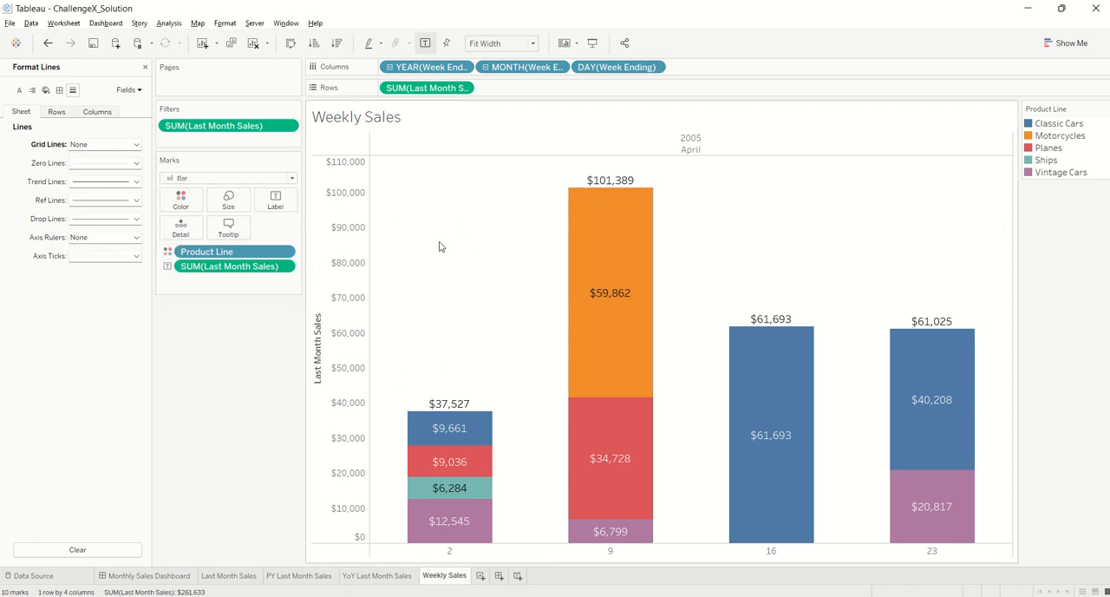
{"action": "left_click", "coordinate": [145, 68]}
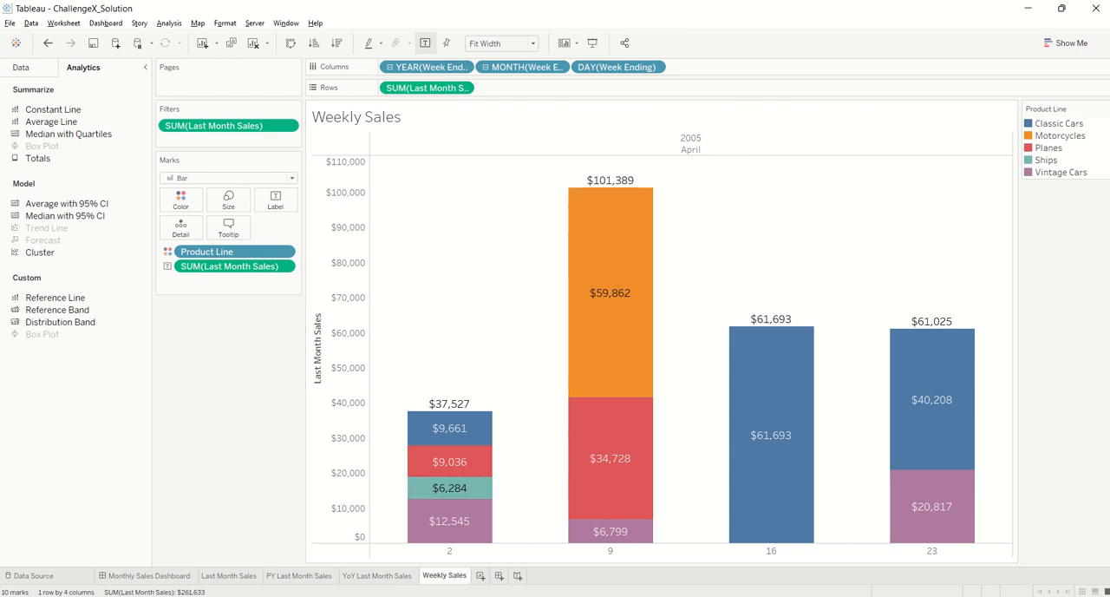
On the Monthly Sales Dashboard, locate the Text object option and review the text and formatting of the dashboard title
{"action": "left_click", "coordinate": [138, 575]}
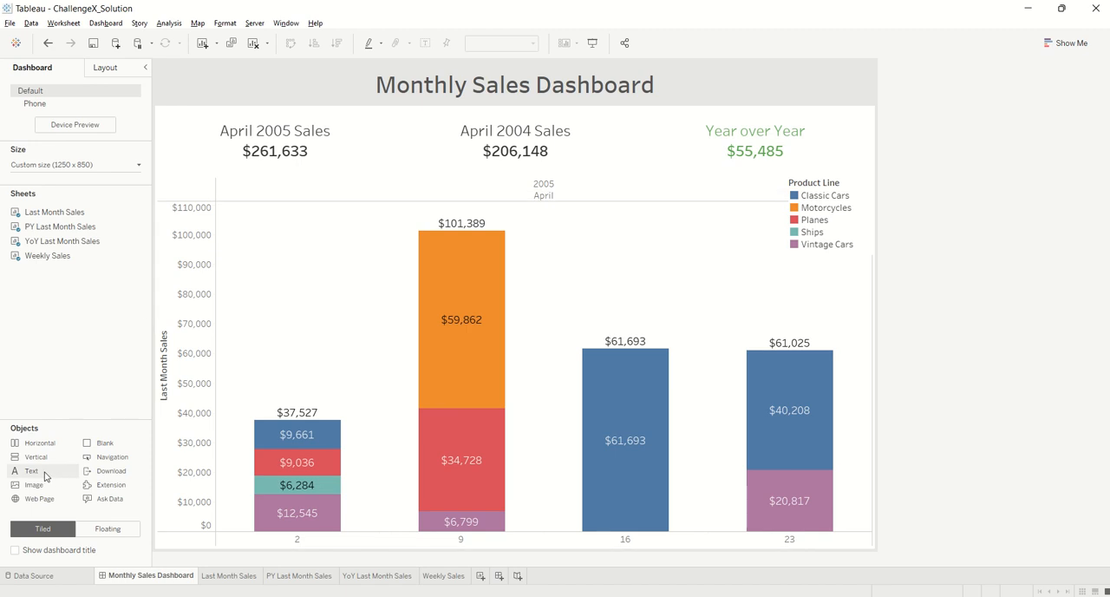
{"action": "mouse_move", "coordinate": [44, 471]}
{"action": "left_mouse_down"}
{"action": "mouse_move", "coordinate": [461, 105]}
{"action": "mouse_move", "coordinate": [461, 87]}
{"action": "mouse_move", "coordinate": [89, 457]}
{"action": "mouse_move", "coordinate": [37, 468]}
{"action": "left_mouse_up"}
{"action": "double_click", "coordinate": [456, 80]}
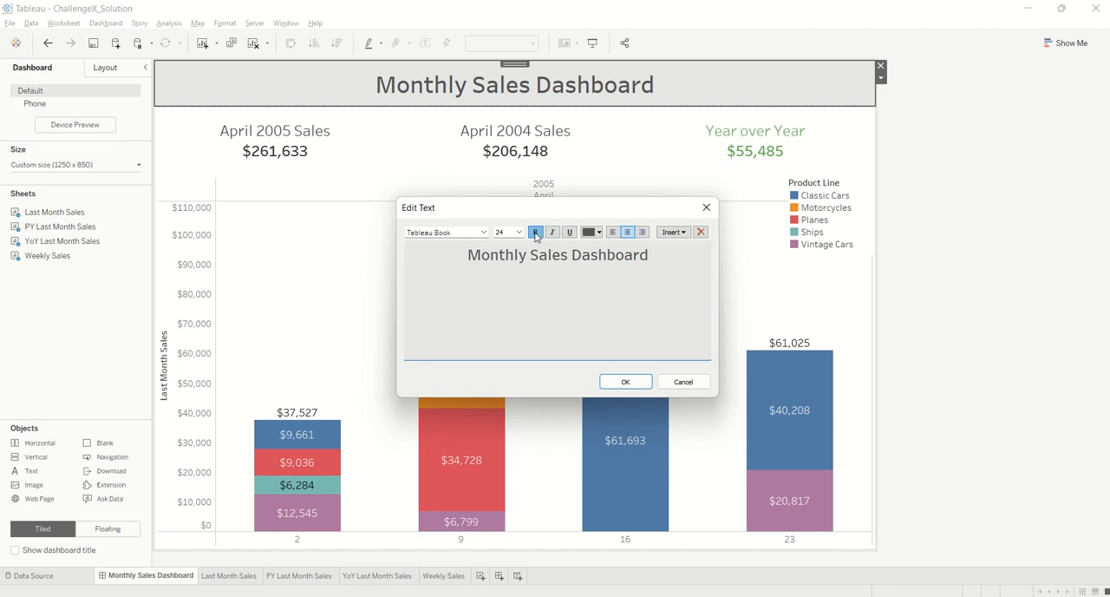
{"action": "left_click", "coordinate": [625, 382]}
Review the title object's layout settings and background color options, then deselect it
{"action": "left_click", "coordinate": [126, 66]}
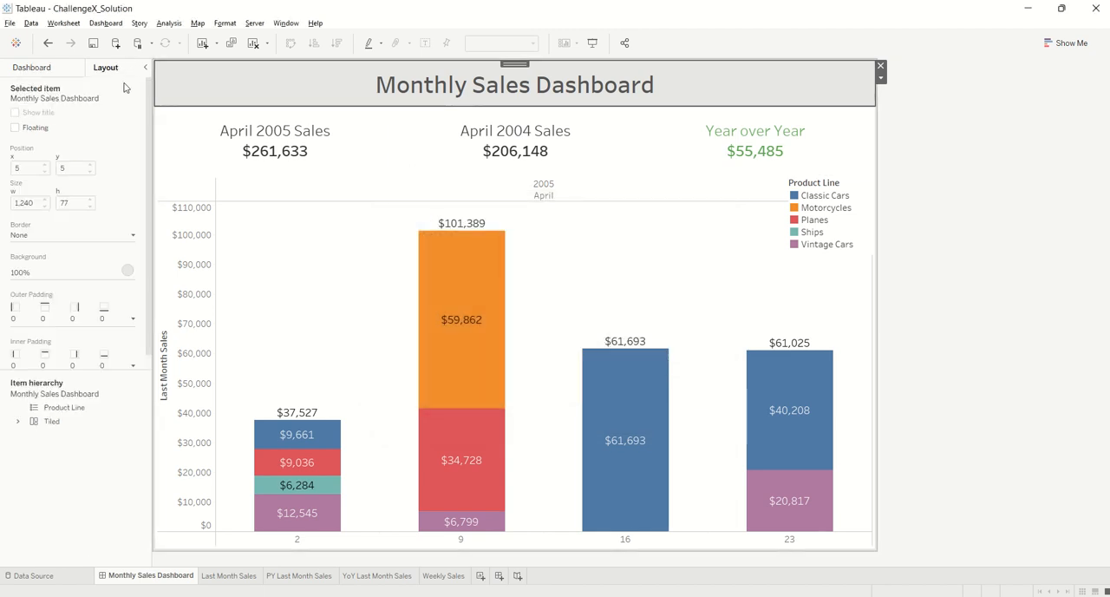
{"action": "left_click", "coordinate": [127, 270]}
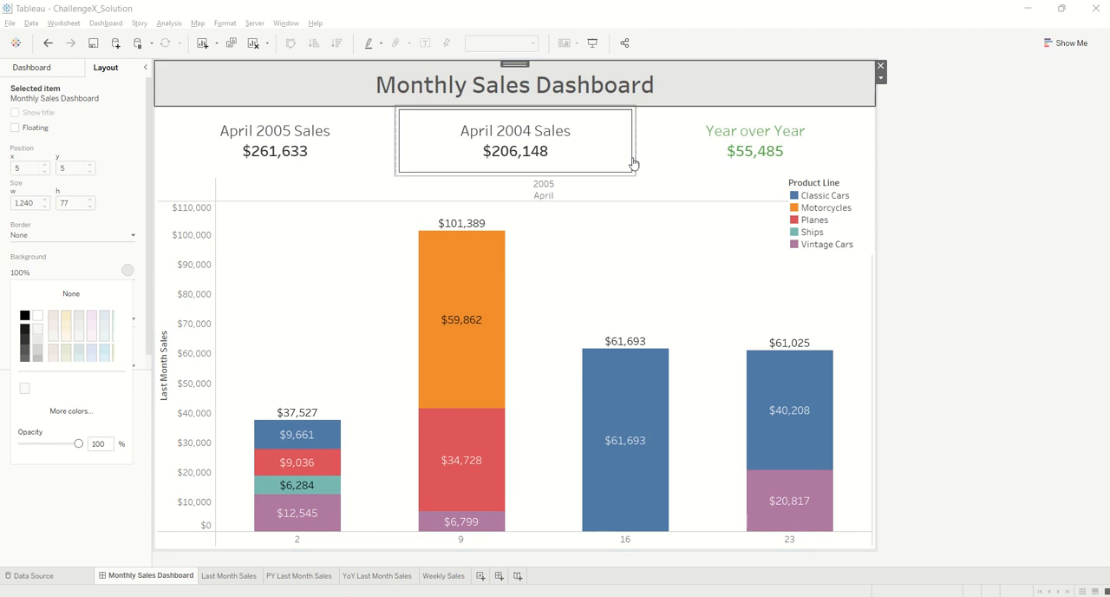
{"action": "left_click", "coordinate": [922, 154]}
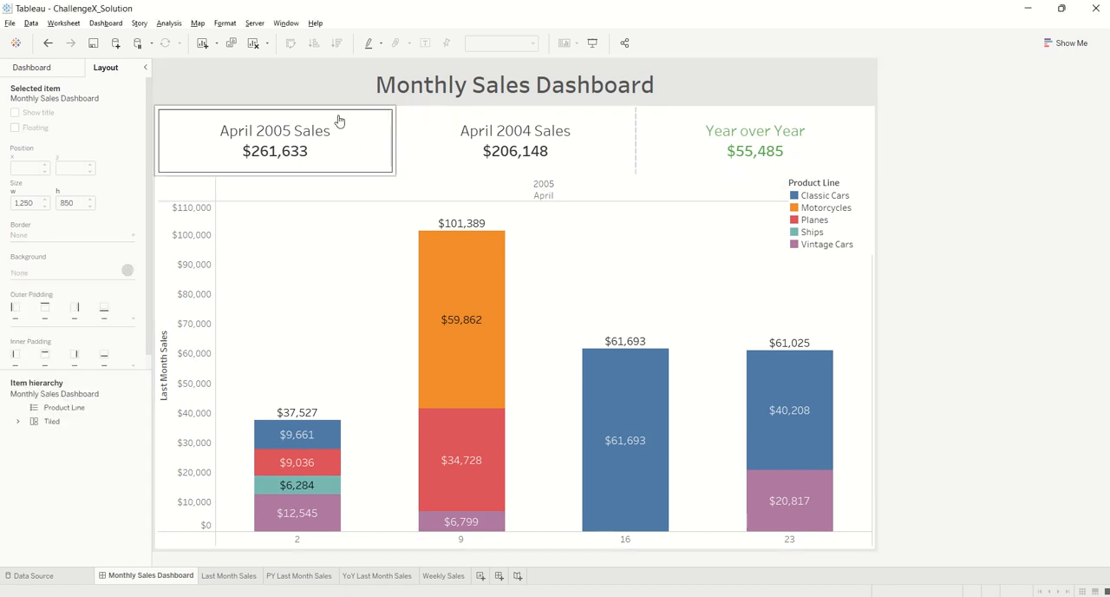
Locate the Horizontal object, then select the container holding the three sales figures and check its Distribute Contents Evenly option
{"action": "left_click", "coordinate": [32, 69]}
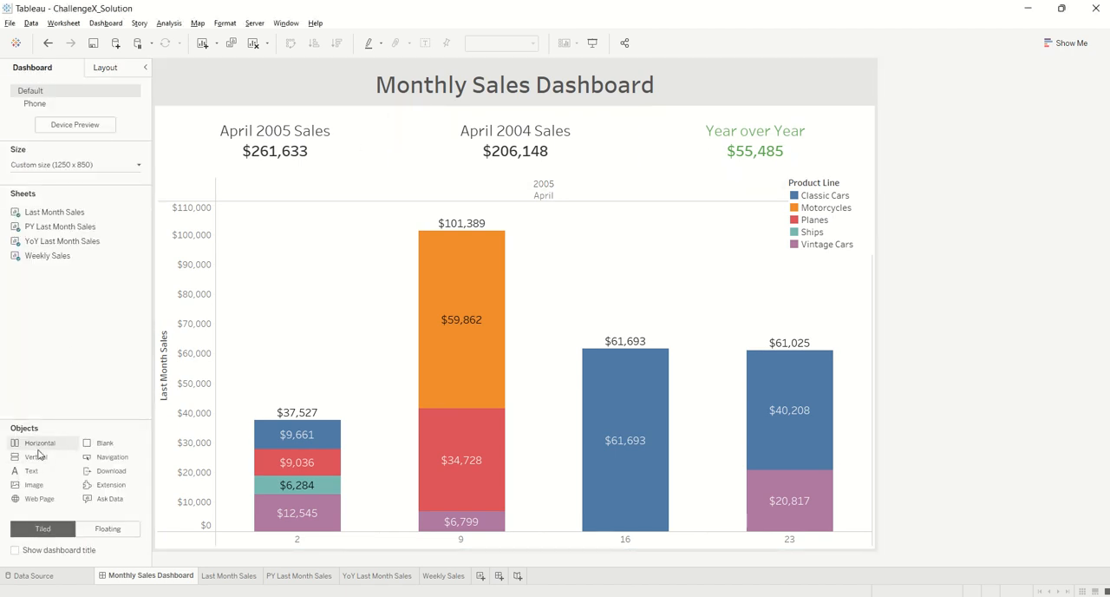
{"action": "mouse_move", "coordinate": [38, 450]}
{"action": "left_mouse_down"}
{"action": "mouse_move", "coordinate": [356, 151]}
{"action": "mouse_move", "coordinate": [94, 423]}
{"action": "left_mouse_up"}
{"action": "left_click_drag", "start_coordinate": [43, 447], "coordinate": [141, 194]}
{"action": "left_click", "coordinate": [260, 127]}
{"action": "left_click", "coordinate": [508, 169]}
{"action": "left_click", "coordinate": [736, 153]}
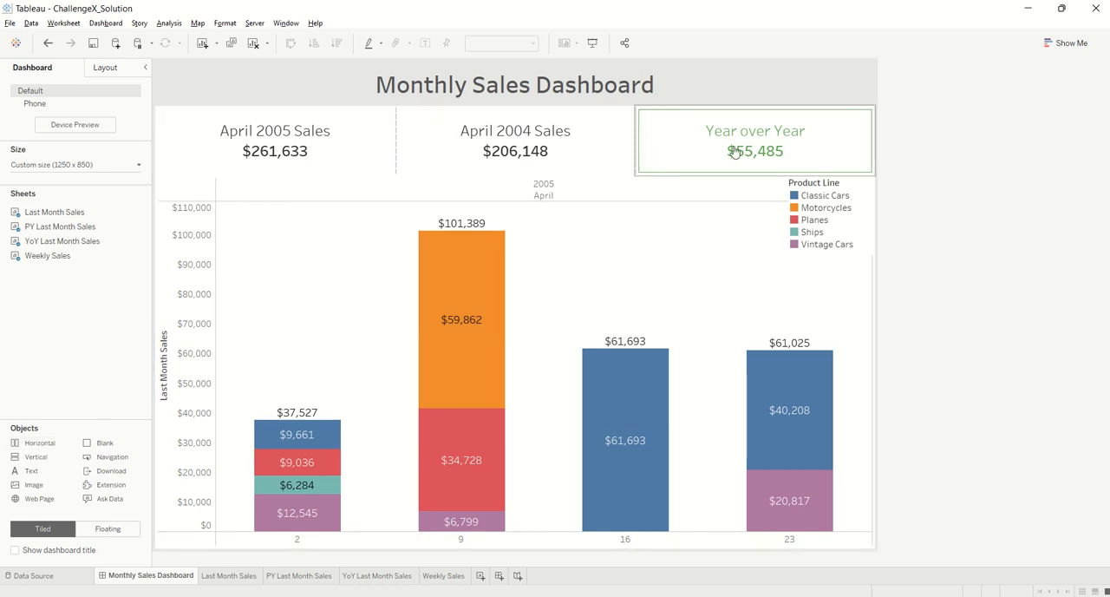
{"action": "left_click", "coordinate": [289, 124]}
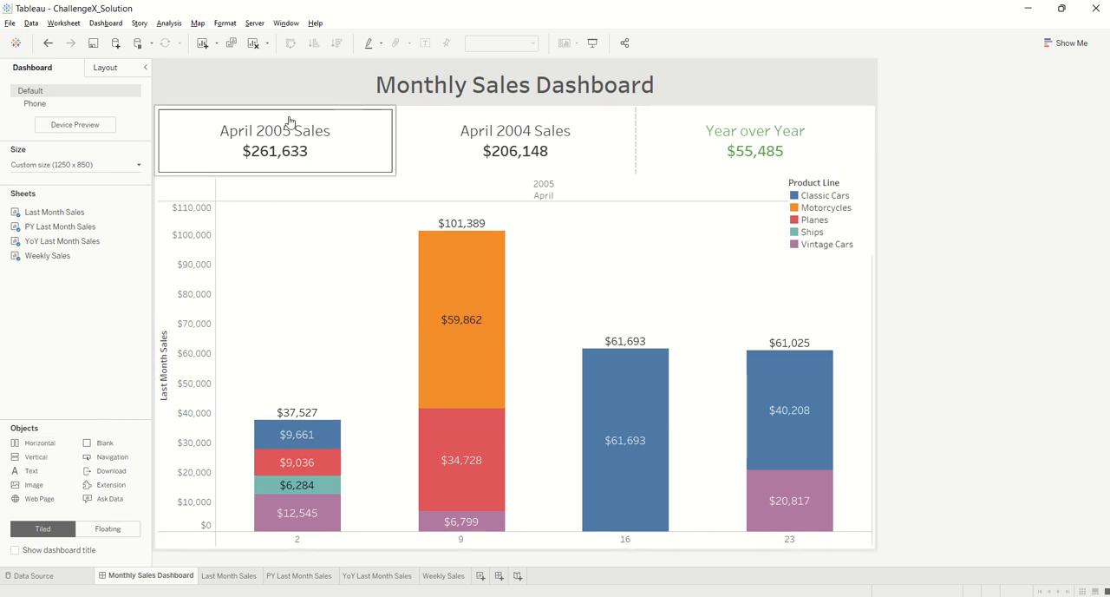
{"action": "left_click", "coordinate": [384, 120]}
{"action": "double_click", "coordinate": [290, 104]}
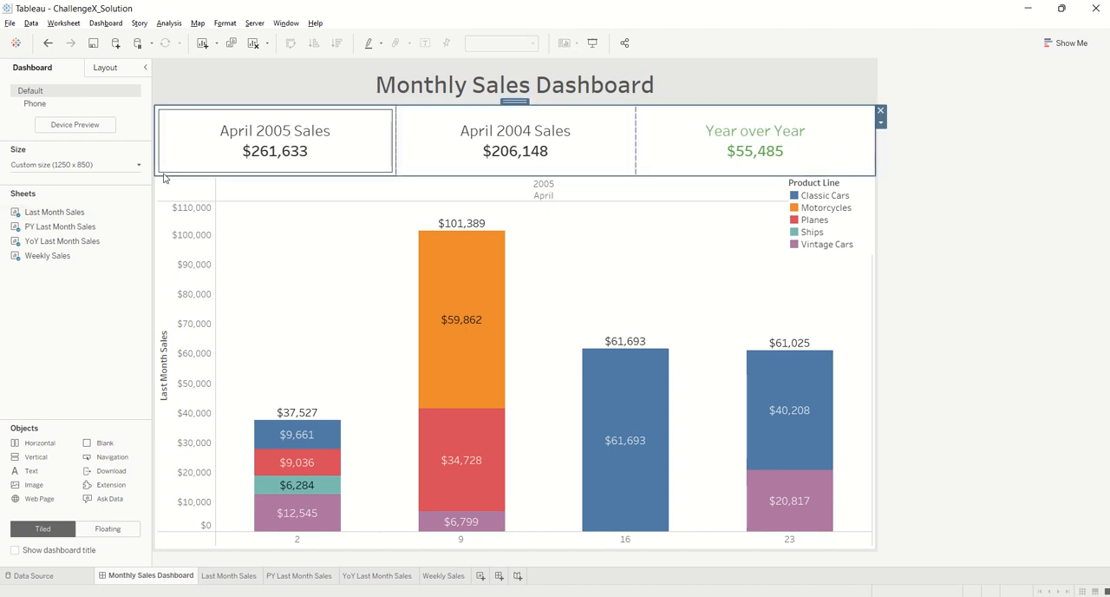
{"action": "left_click", "coordinate": [880, 123]}
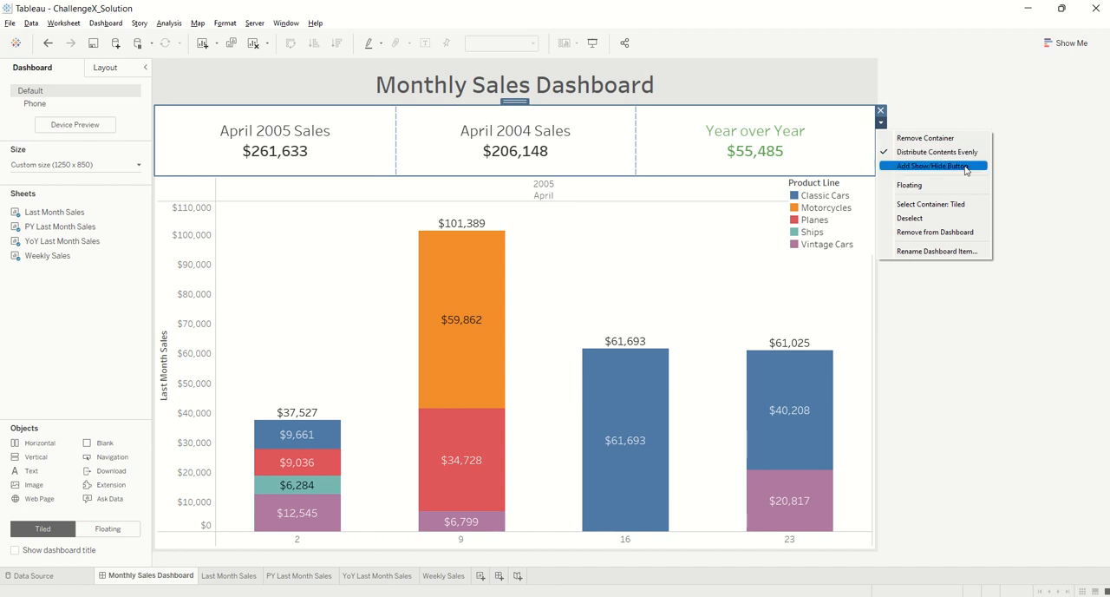
{"action": "left_click", "coordinate": [1018, 149]}
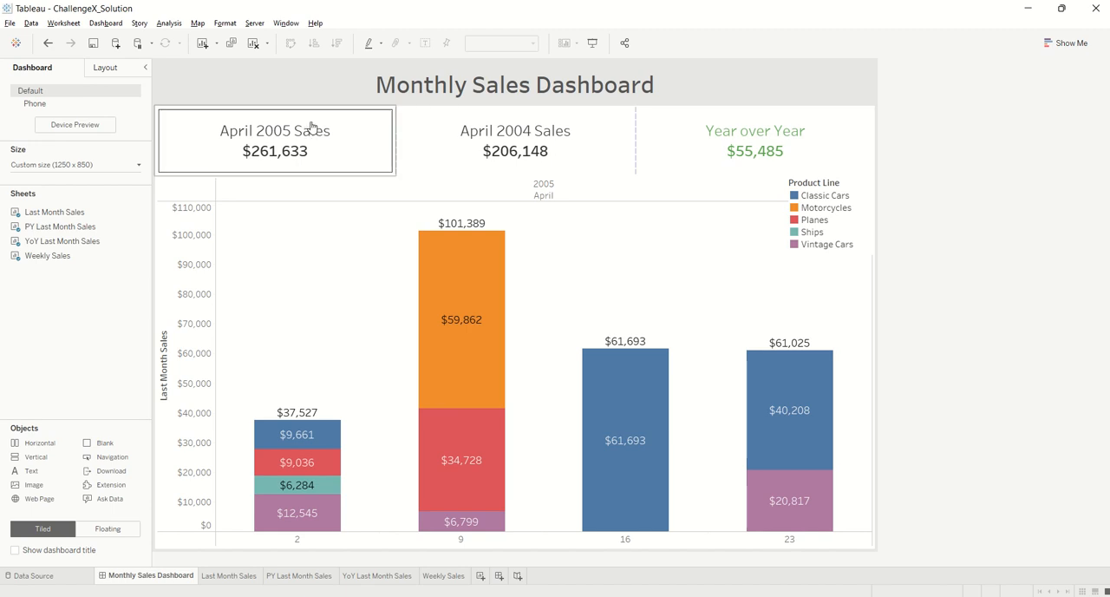
Check the legend options of the Weekly Sales chart on the dashboard, including Color Legend (Product Line)
{"action": "mouse_move", "coordinate": [62, 262]}
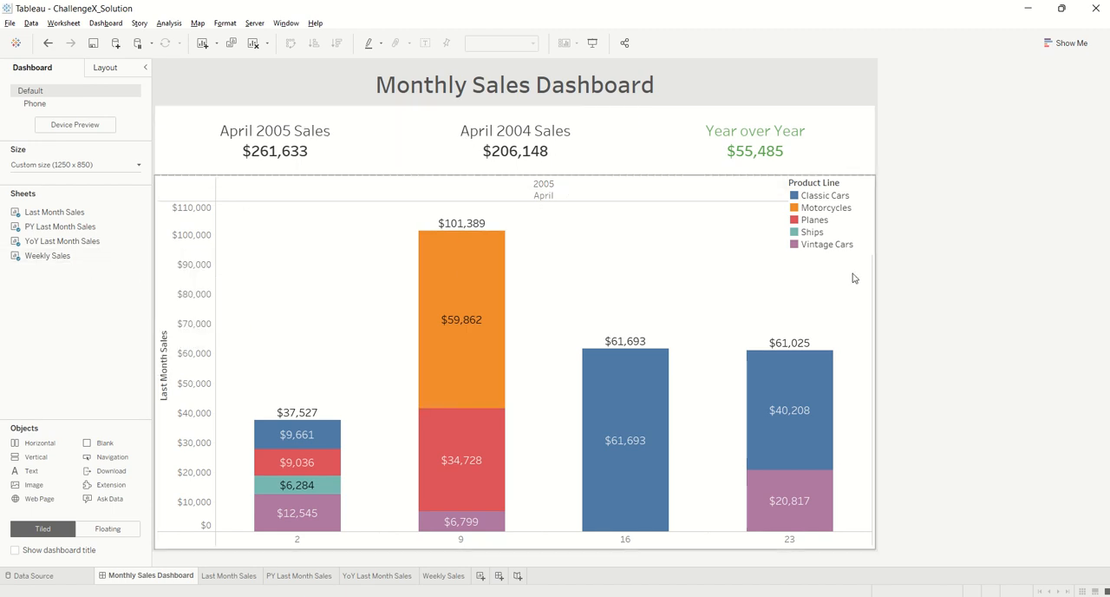
{"action": "left_click", "coordinate": [765, 186]}
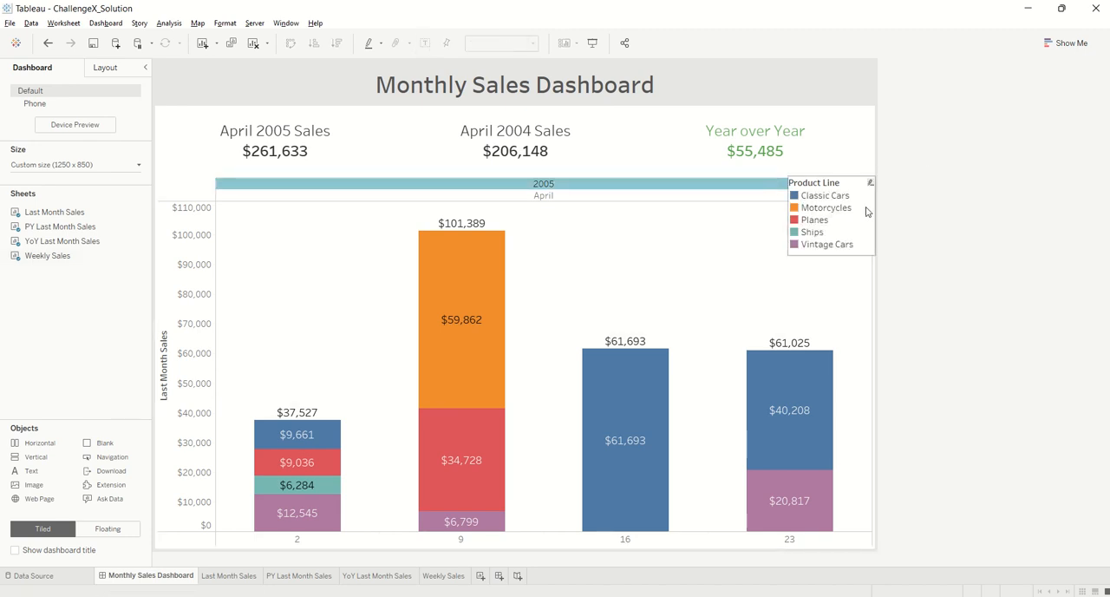
{"action": "left_click", "coordinate": [871, 311]}
{"action": "left_click", "coordinate": [881, 217]}
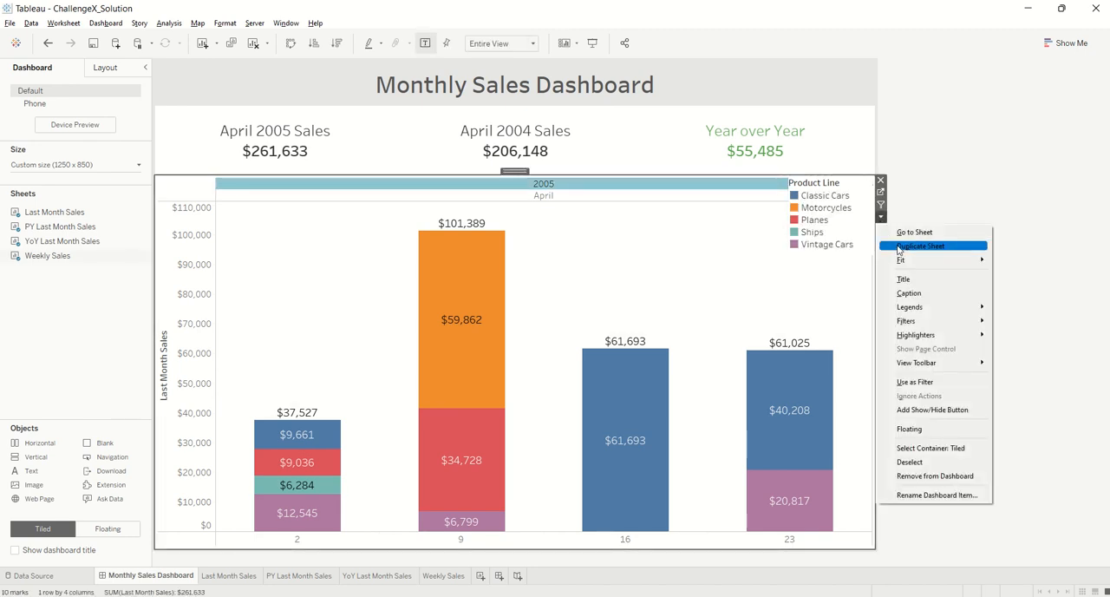
{"action": "mouse_move", "coordinate": [919, 309]}
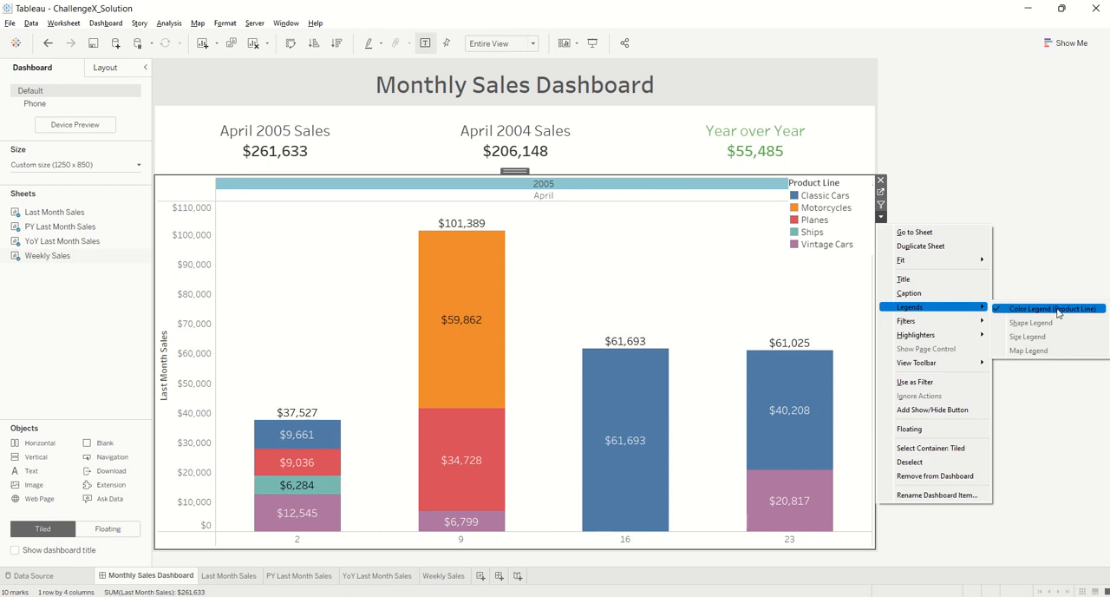
{"action": "left_click", "coordinate": [1052, 250]}
Check the Floating option of the Product Line legend, then clear the Classic Cars highlight and deselect the chart
{"action": "left_click", "coordinate": [815, 194]}
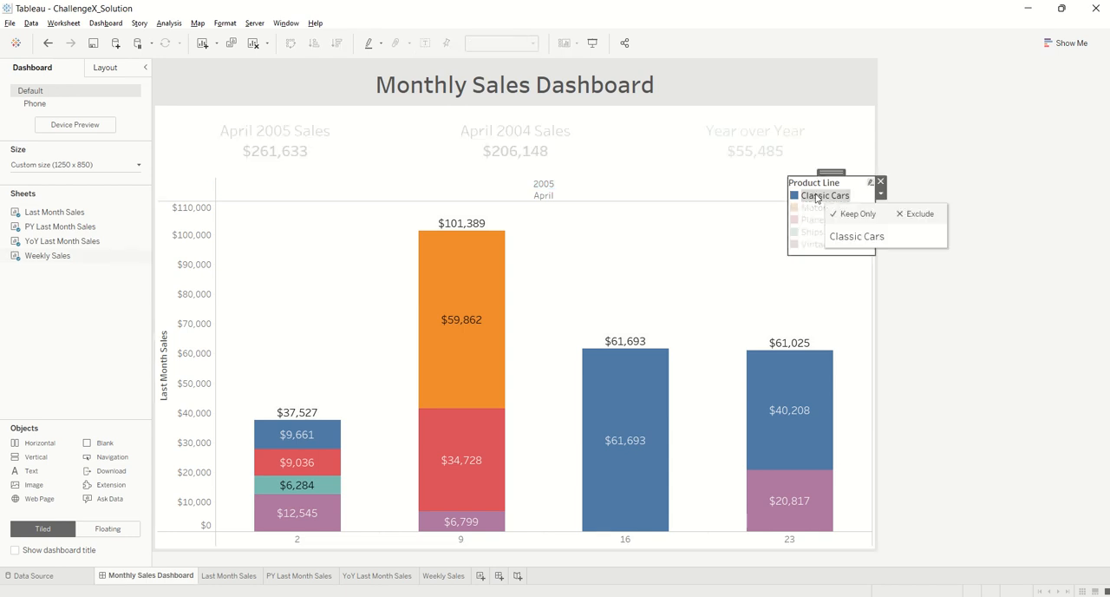
{"action": "left_click", "coordinate": [881, 195]}
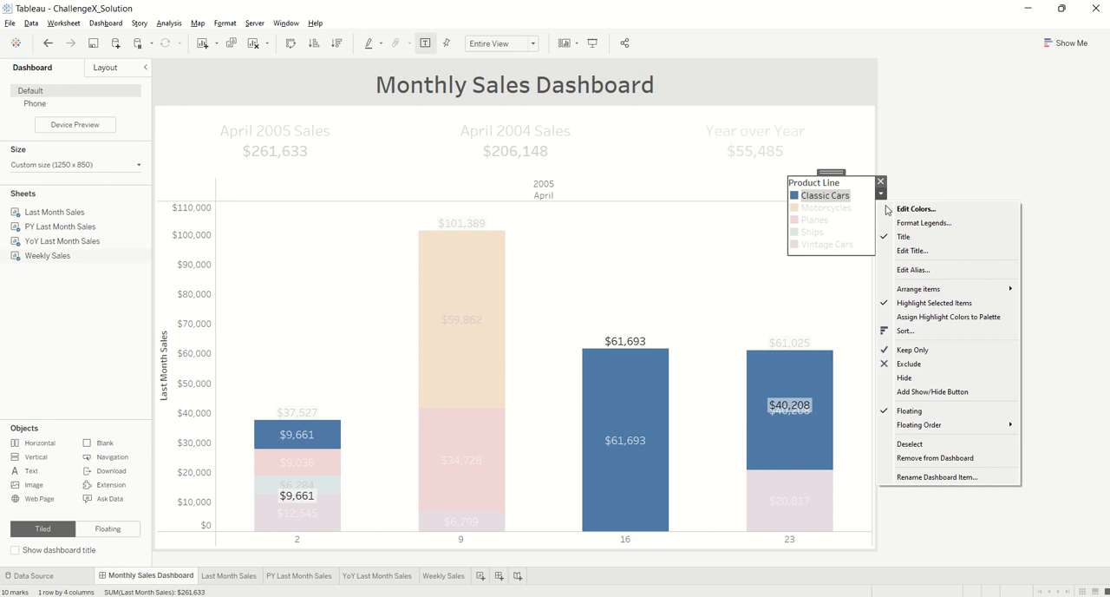
{"action": "left_click", "coordinate": [924, 406]}
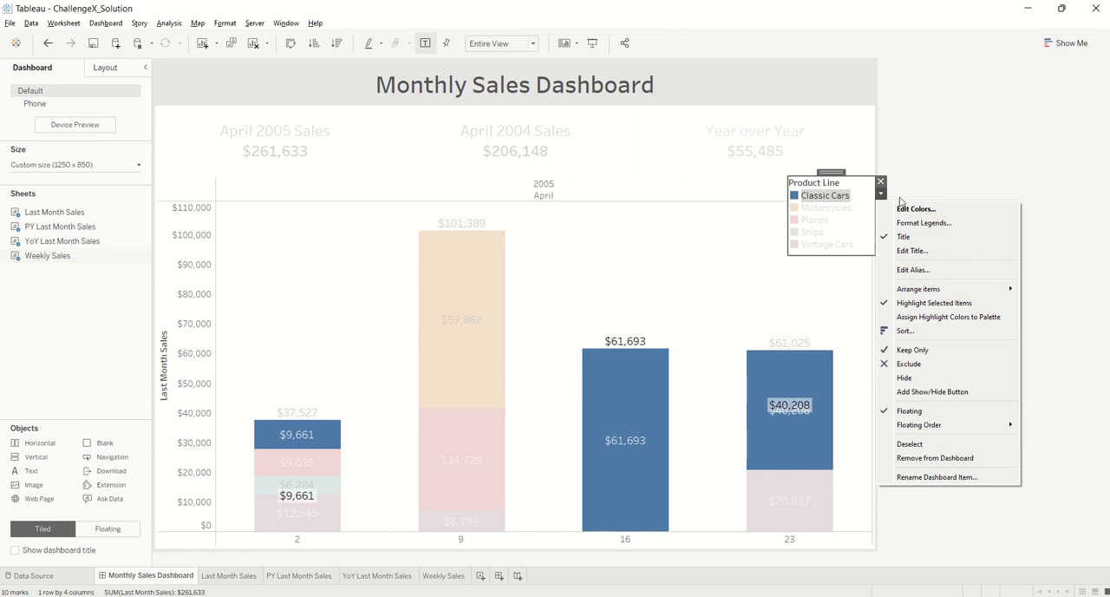
{"action": "left_click", "coordinate": [755, 187]}
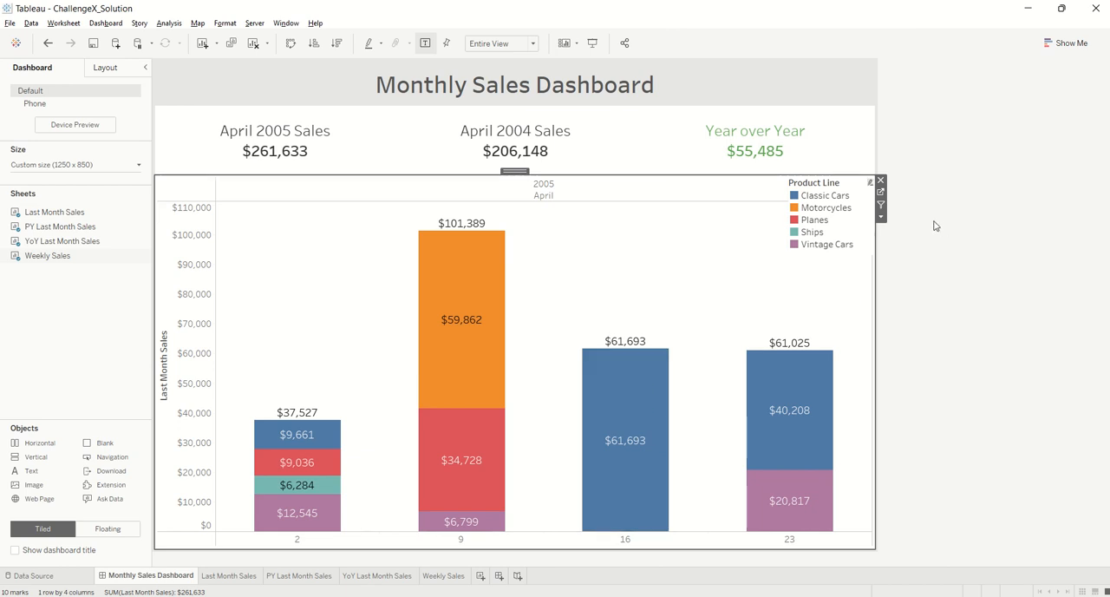
{"action": "left_click", "coordinate": [935, 225]}
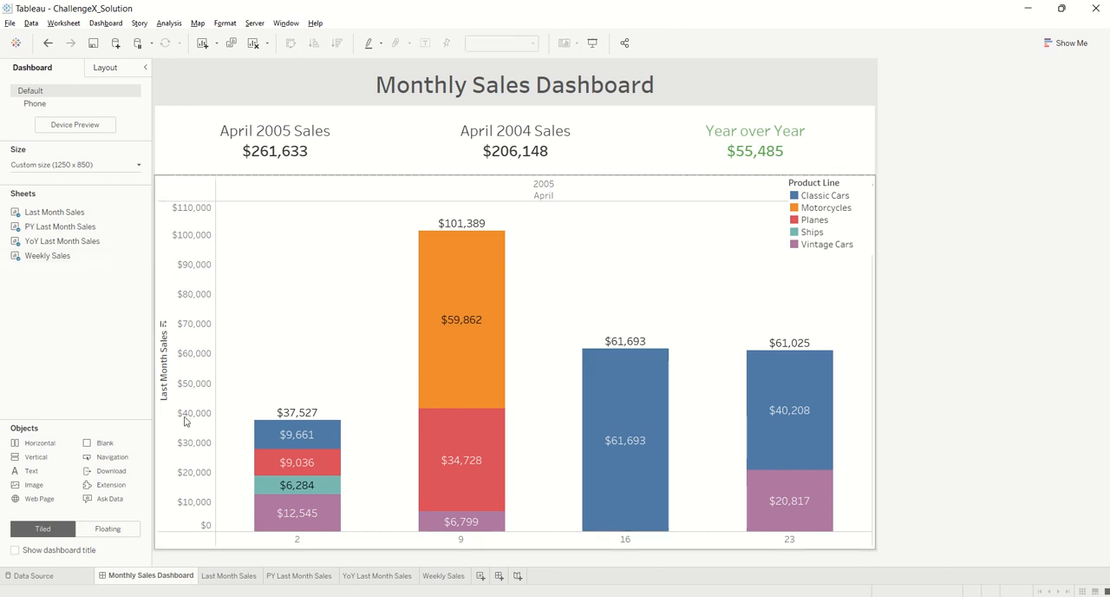